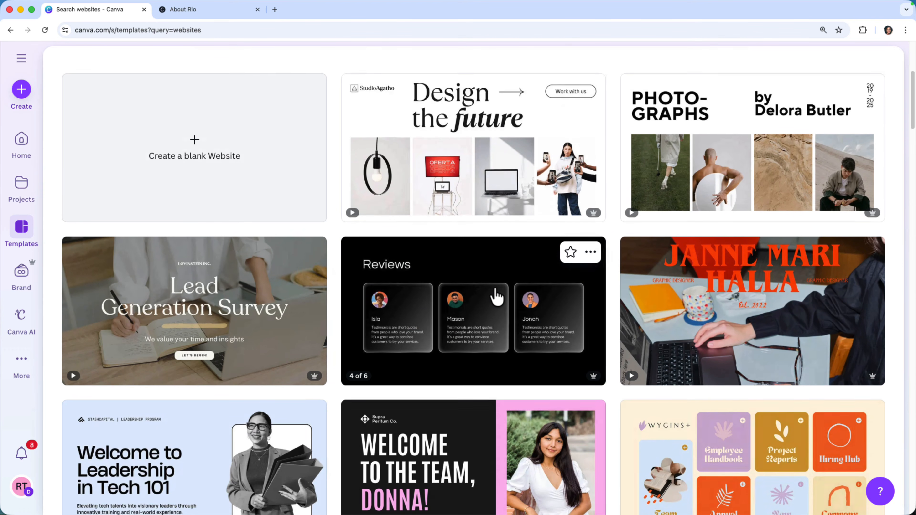
Browse the website template results to compare the available designs, including which ones are premium.
{"action": "scroll", "coordinate": [496, 299], "scroll_direction": "down", "scroll_amount": 3}
{"action": "scroll", "coordinate": [496, 296], "scroll_direction": "down", "scroll_amount": 10}
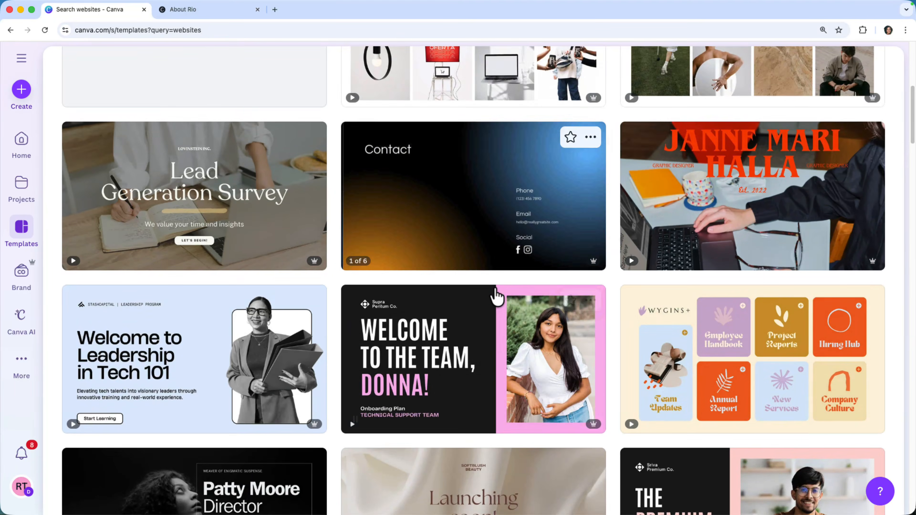
{"action": "scroll", "coordinate": [499, 296], "scroll_direction": "down", "scroll_amount": 4}
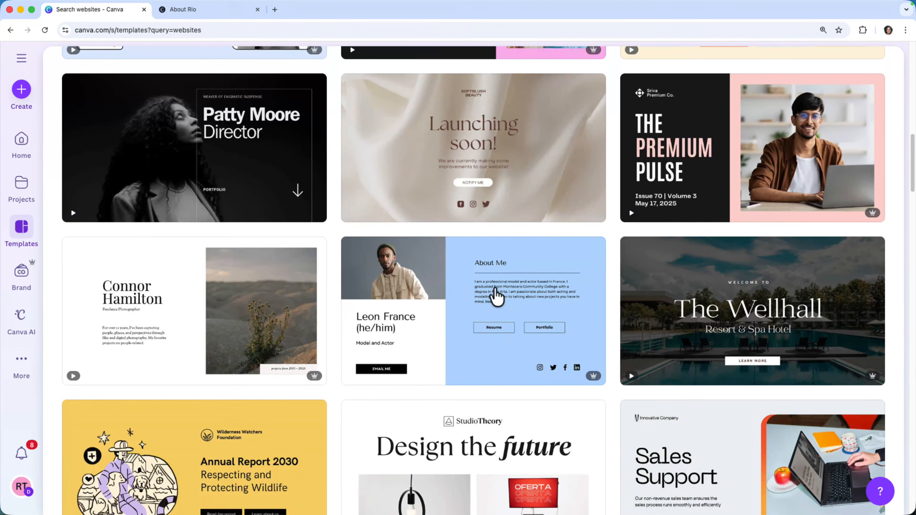
{"action": "scroll", "coordinate": [498, 299], "scroll_direction": "down", "scroll_amount": 1}
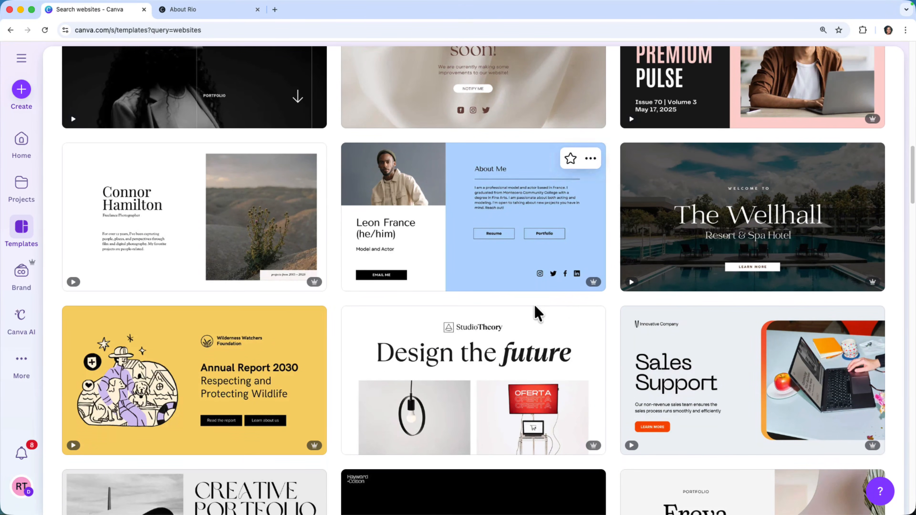
{"action": "mouse_move", "coordinate": [595, 288]}
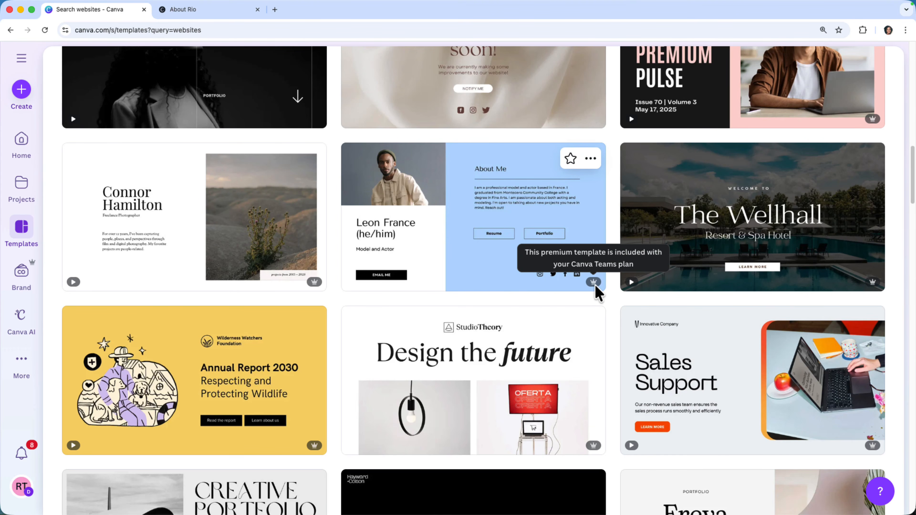
{"action": "scroll", "coordinate": [596, 294], "scroll_direction": "down", "scroll_amount": 14}
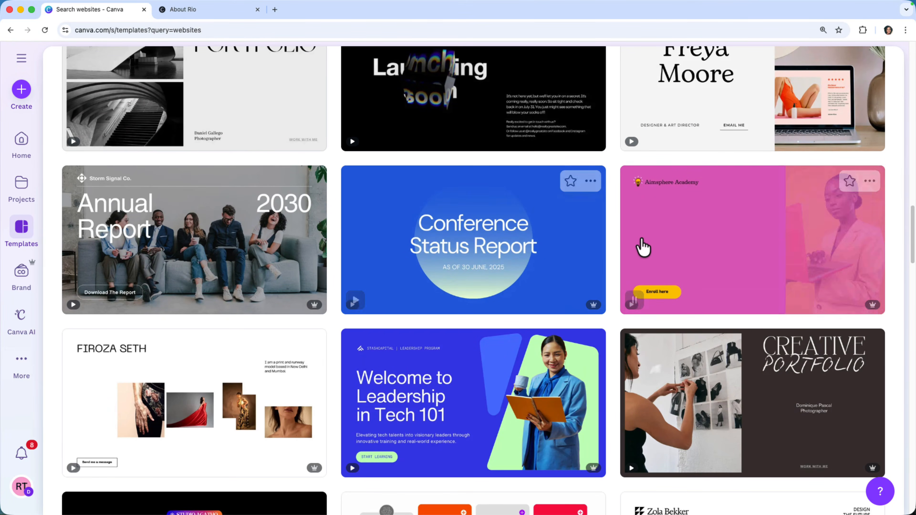
{"action": "scroll", "coordinate": [665, 246], "scroll_direction": "up", "scroll_amount": 1}
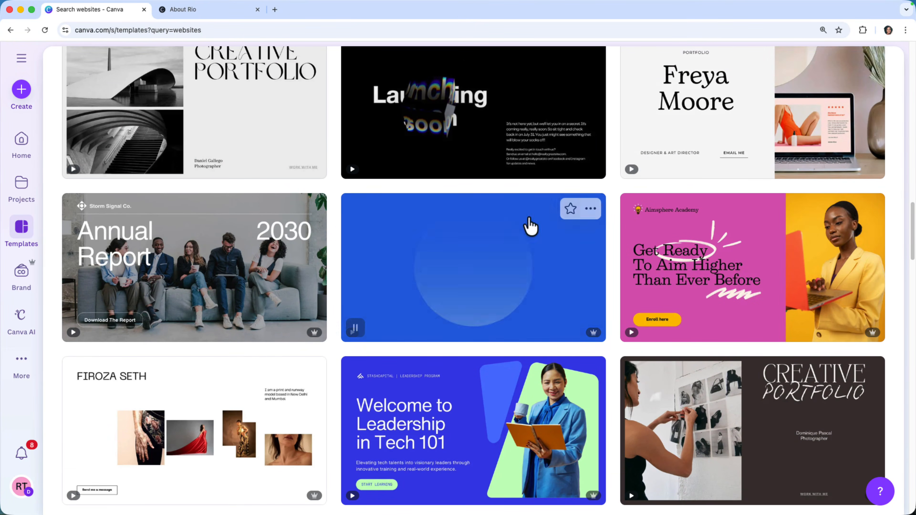
{"action": "scroll", "coordinate": [590, 206], "scroll_direction": "down", "scroll_amount": 2}
{"action": "scroll", "coordinate": [590, 209], "scroll_direction": "down", "scroll_amount": 10}
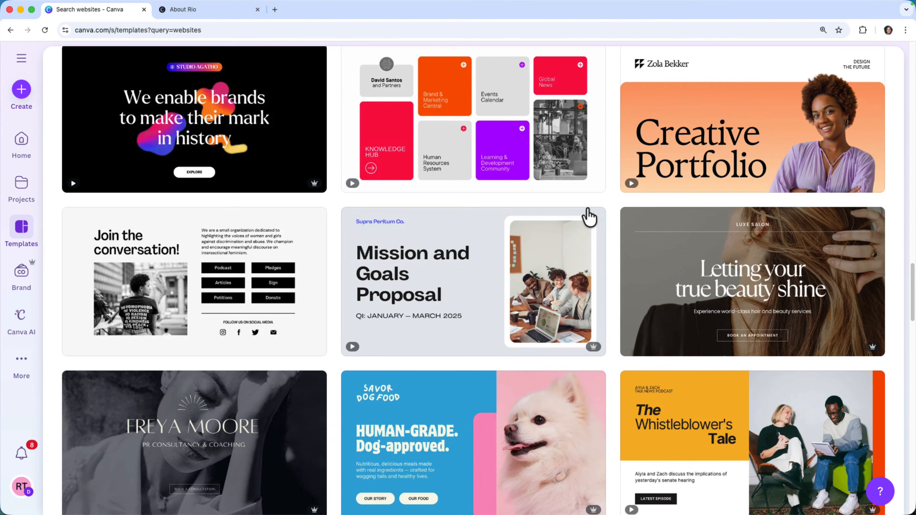
{"action": "scroll", "coordinate": [590, 209], "scroll_direction": "up", "scroll_amount": 15}
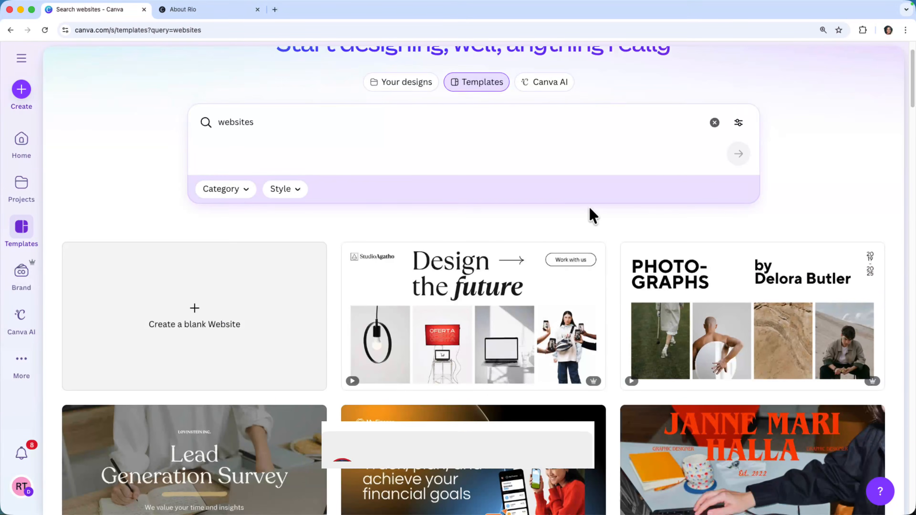
Open the white and black minimal photography portfolio website template with the "PHOTOGRAPHS" heading for customizing.
{"action": "scroll", "coordinate": [591, 212], "scroll_direction": "down", "scroll_amount": 5}
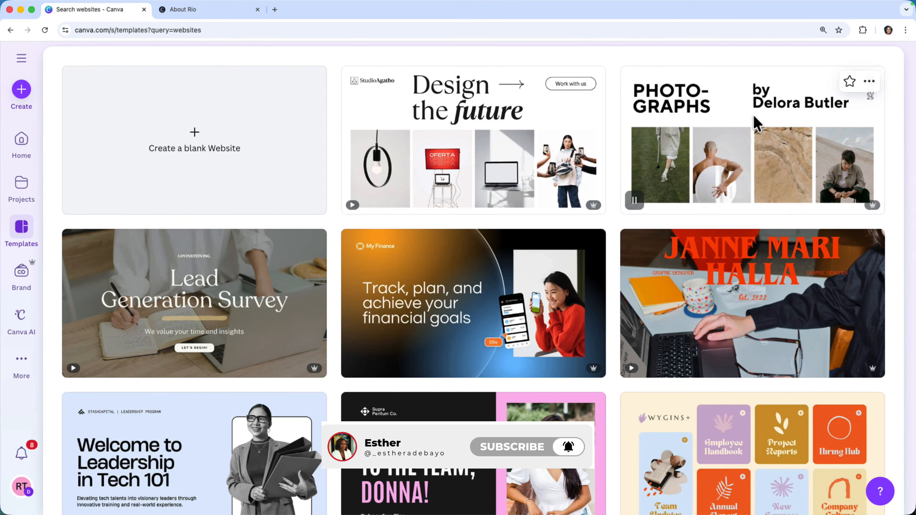
{"action": "left_click", "coordinate": [755, 123]}
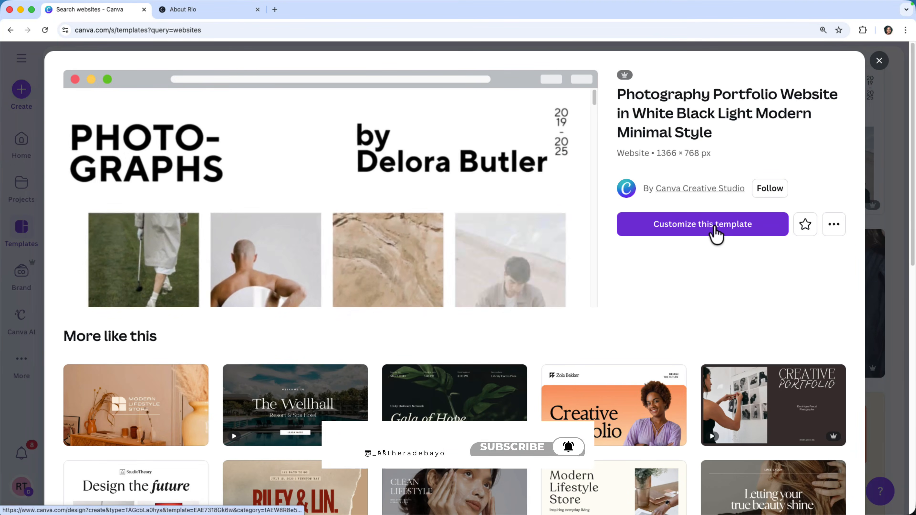
{"action": "left_click", "coordinate": [714, 231]}
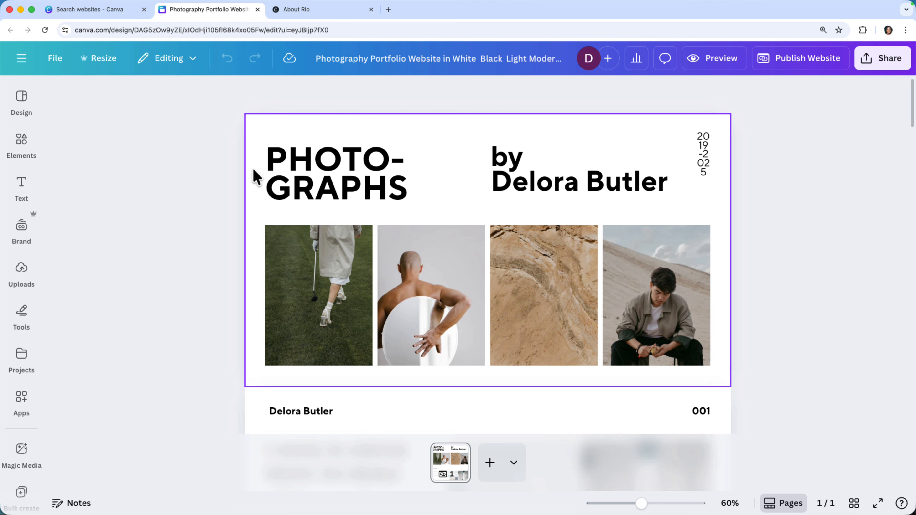
Replace the placeholder name beneath "by" in the website's opening section with the photographer's full name.
{"action": "double_click", "coordinate": [580, 187]}
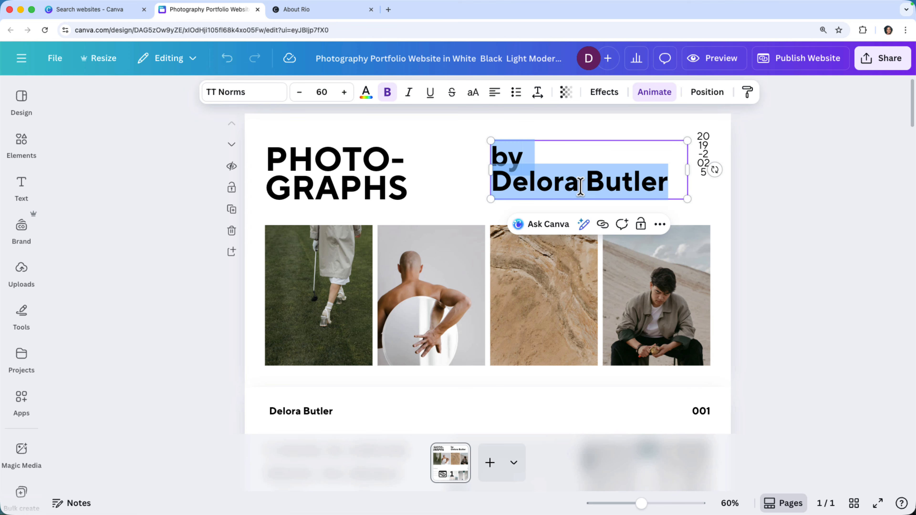
{"action": "triple_click", "coordinate": [546, 179]}
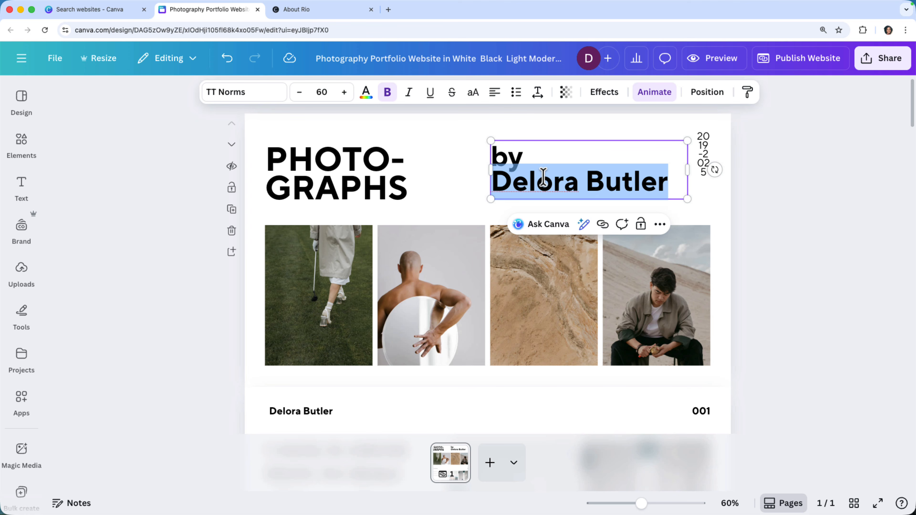
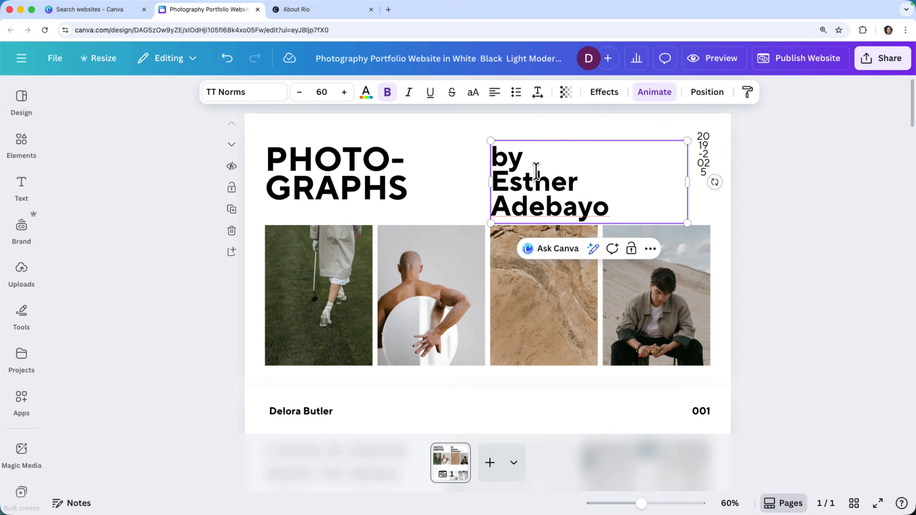
Reduce the font size of the byline in the opening section until the full name fits on one line.
{"action": "left_click", "coordinate": [295, 98]}
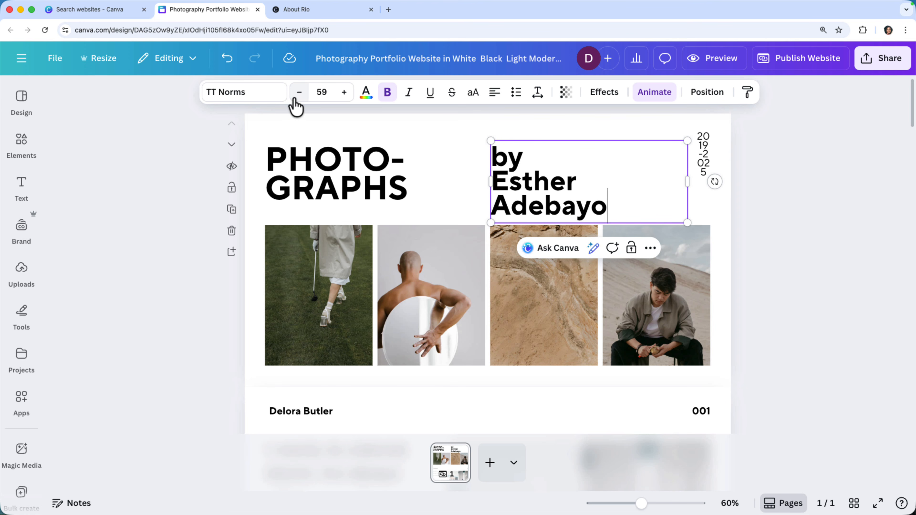
{"action": "left_click", "coordinate": [295, 98]}
{"action": "left_click", "coordinate": [295, 98]}
{"action": "left_click", "coordinate": [295, 98]}
{"action": "left_click", "coordinate": [295, 98]}
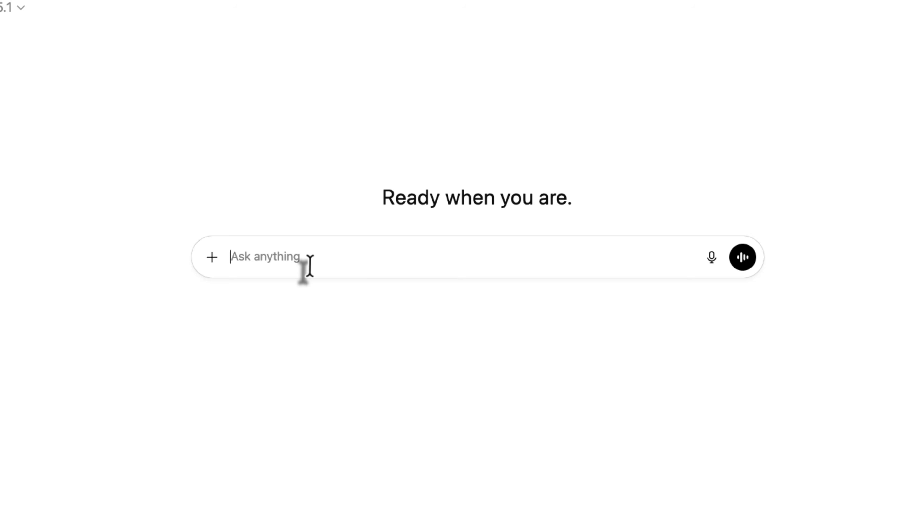
In ChatGPT, request complete copy for a product photographer's single-page scrolling website, built in Canva with content flowing vertically in clear sections.
{"action": "type", "text": "I need you to write complete copy for a single-page scrolling website for a product photographer. This will be built in Canva, so all content needs to flow vertically in clear sections."}
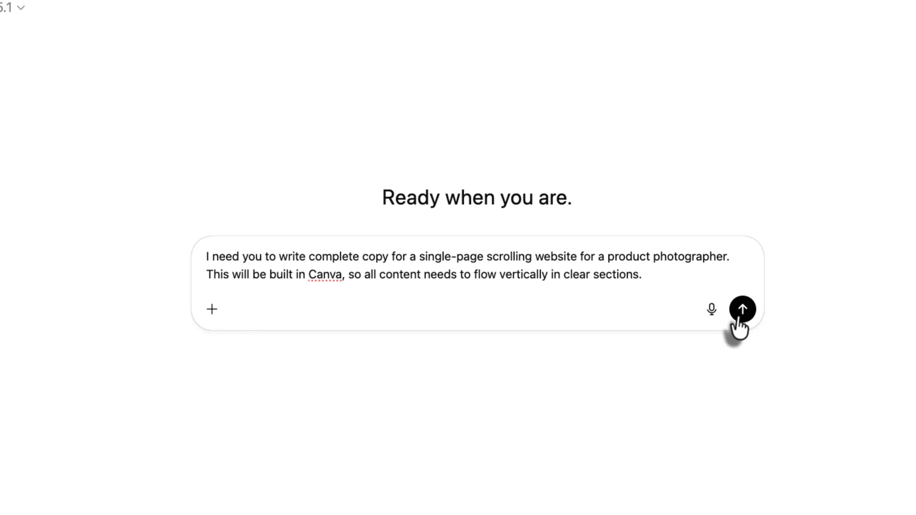
{"action": "left_click", "coordinate": [742, 310]}
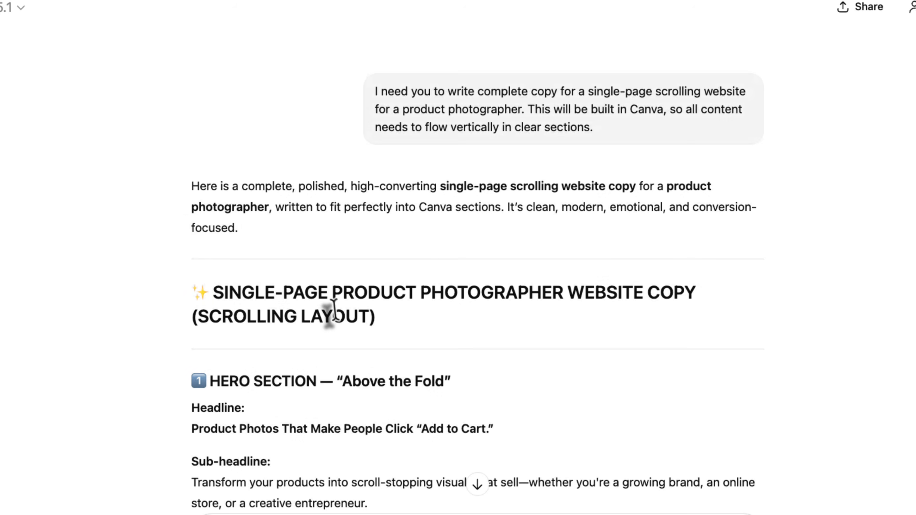
Copy the hero sub-headline starting "Transform your products" from ChatGPT and replace the large intro text in Canva's section 001 with it.
{"action": "scroll", "coordinate": [340, 324], "scroll_direction": "down", "scroll_amount": 3}
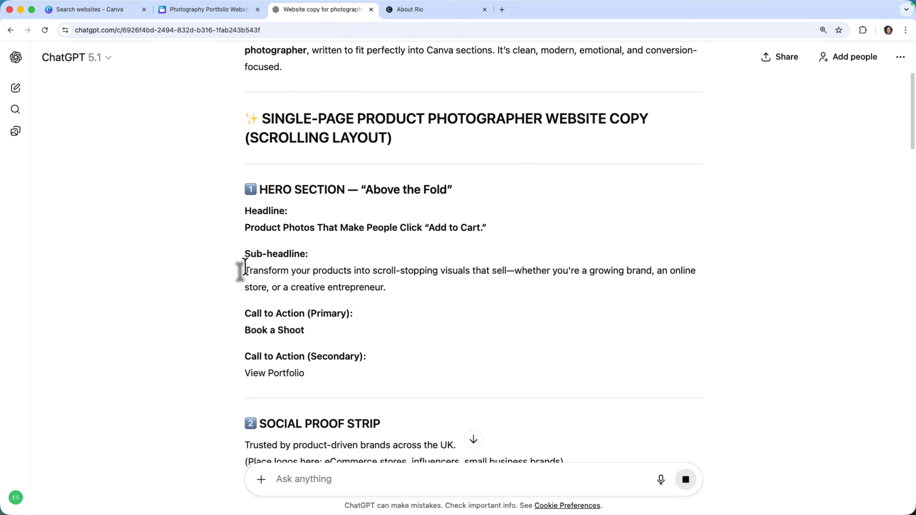
{"action": "left_click_drag", "start_coordinate": [244, 269], "coordinate": [385, 288]}
{"action": "key", "text": "super+c"}
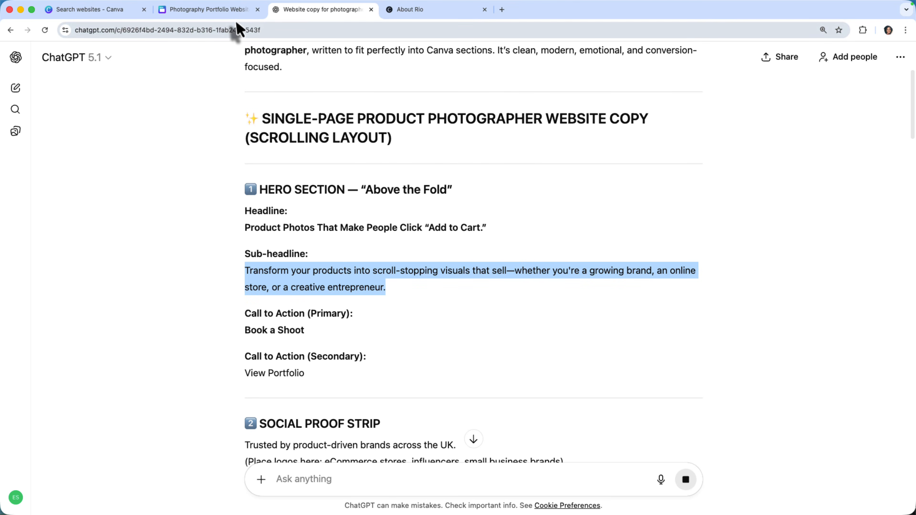
{"action": "left_click", "coordinate": [207, 9]}
{"action": "left_click", "coordinate": [310, 359]}
{"action": "key", "text": "super+v"}
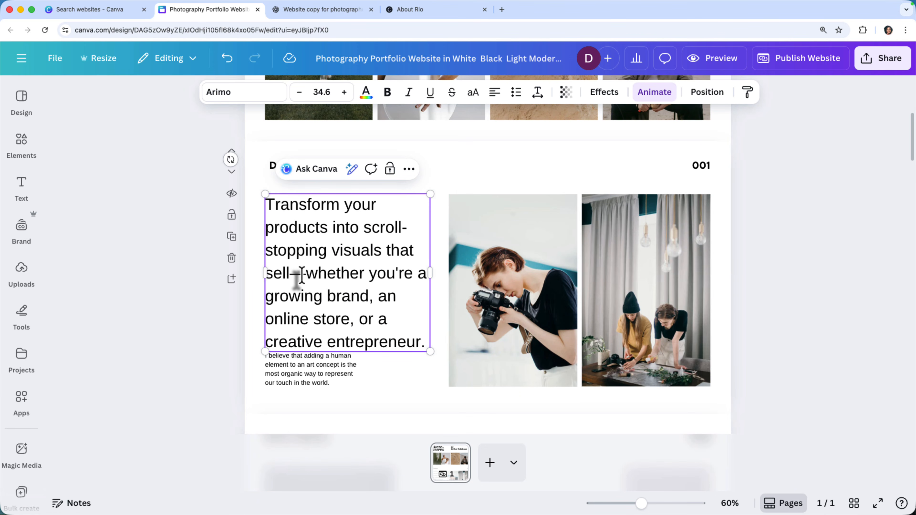
Replace the dash after "sell" in the section 001 intro text with a comma and reduce the text's font size.
{"action": "key", "text": "BackSpace"}
{"action": "type", "text": ","}
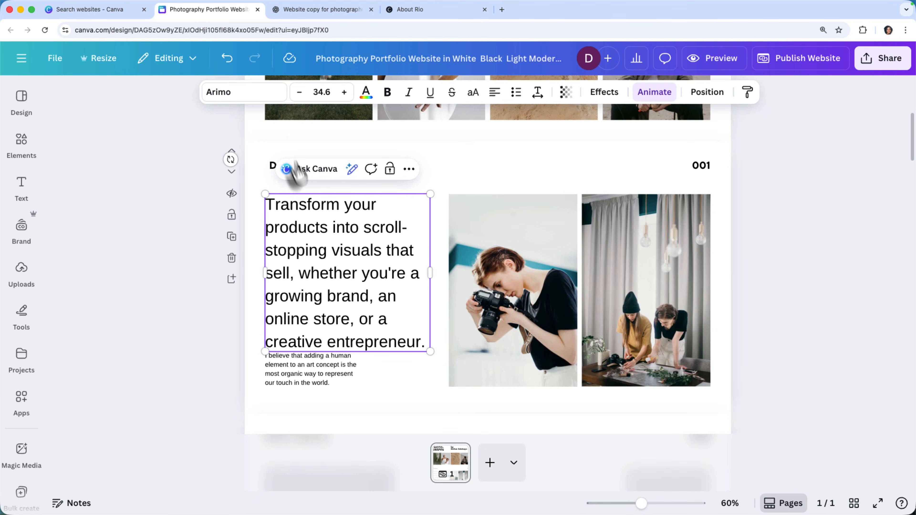
{"action": "left_click", "coordinate": [299, 93]}
{"action": "left_click", "coordinate": [298, 93]}
{"action": "left_click", "coordinate": [299, 93]}
{"action": "left_click", "coordinate": [299, 93]}
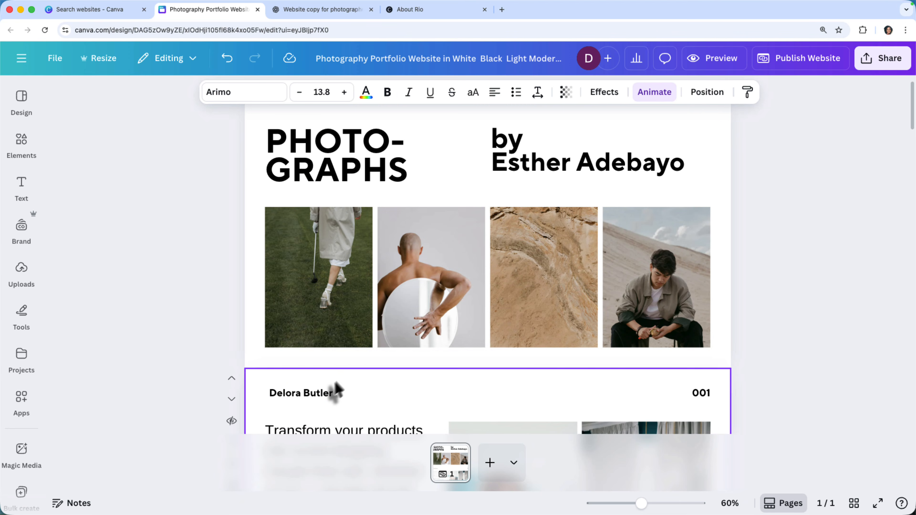
Replace the placeholder name in the section 001 header line with the photographer's full name, removing the leftover characters.
{"action": "double_click", "coordinate": [313, 394]}
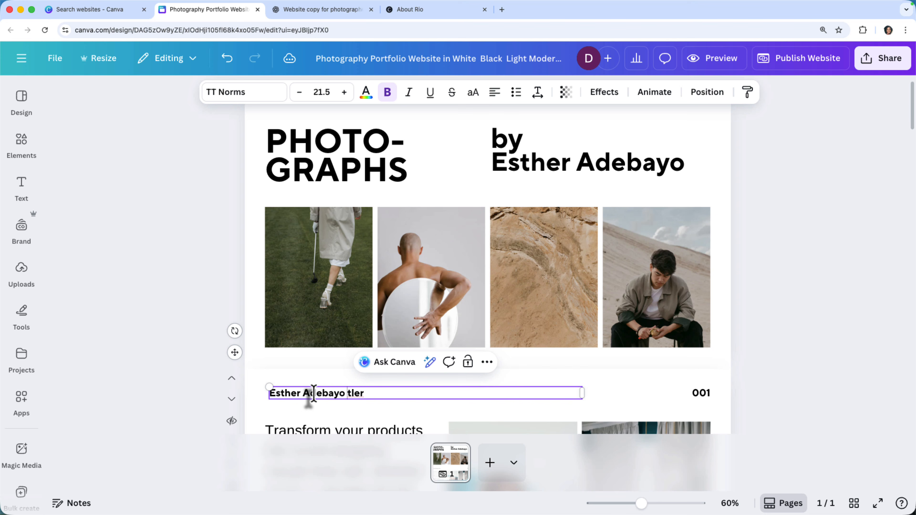
{"action": "key", "text": "Delete"}
{"action": "key", "text": "Delete"}
{"action": "key", "text": "Delete"}
{"action": "key", "text": "Delete"}
{"action": "key", "text": "BackSpace"}
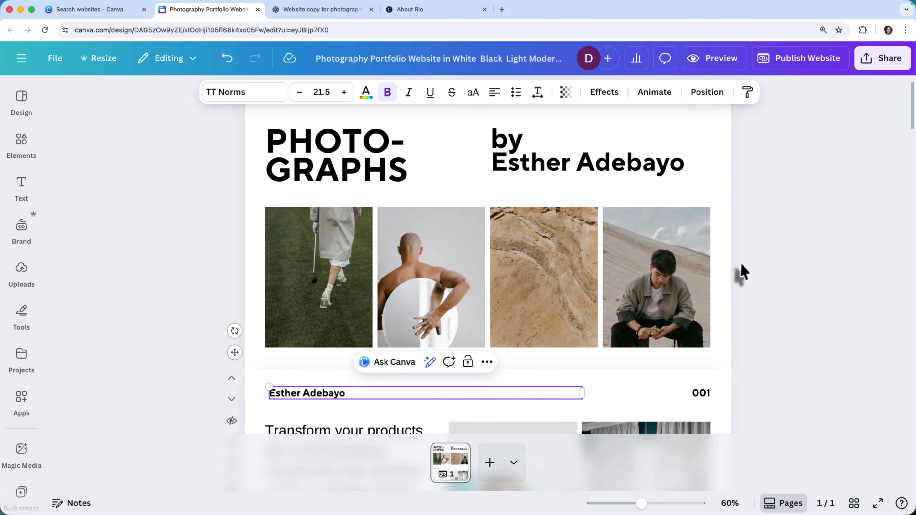
{"action": "left_click", "coordinate": [740, 272]}
Put the main title on one line as "PHOTOGRAPHS" without the hyphen and scale it down to font size 50, clear of the byline.
{"action": "scroll", "coordinate": [740, 272], "scroll_direction": "down", "scroll_amount": 5}
{"action": "scroll", "coordinate": [491, 297], "scroll_direction": "up", "scroll_amount": 6}
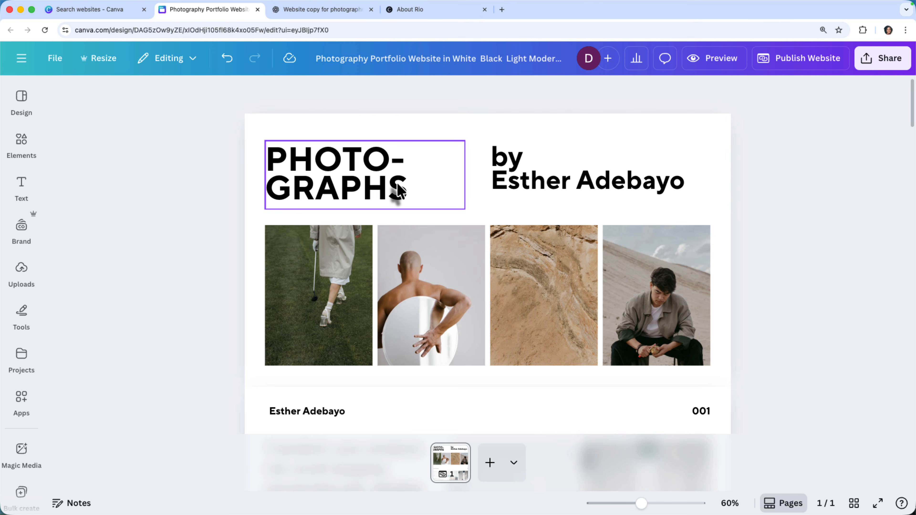
{"action": "left_click", "coordinate": [385, 180]}
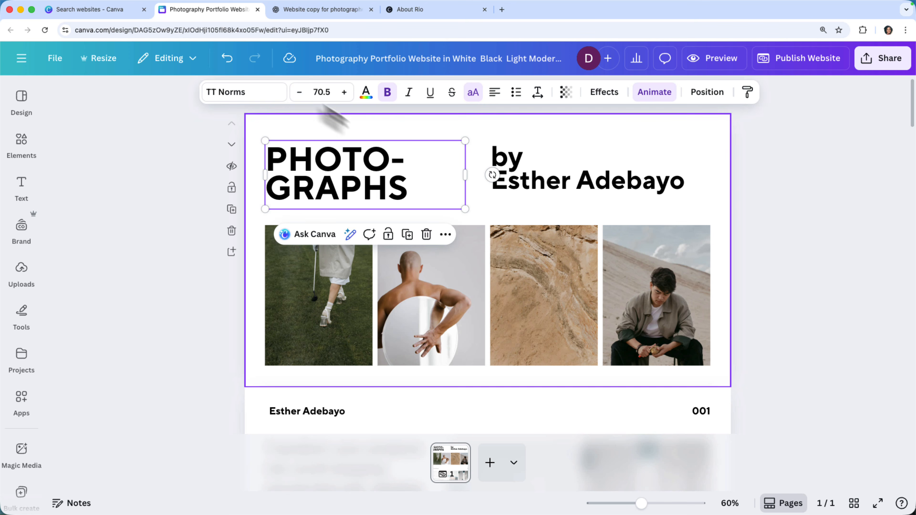
{"action": "left_click", "coordinate": [299, 92]}
{"action": "left_click", "coordinate": [299, 92]}
{"action": "left_click", "coordinate": [299, 92]}
{"action": "left_click", "coordinate": [299, 92]}
{"action": "left_click", "coordinate": [299, 92]}
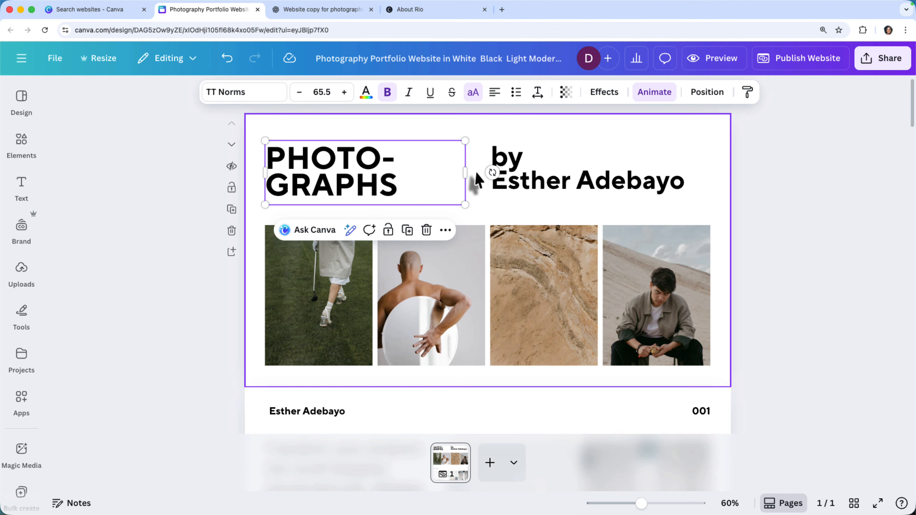
{"action": "left_click_drag", "start_coordinate": [465, 173], "coordinate": [558, 173]}
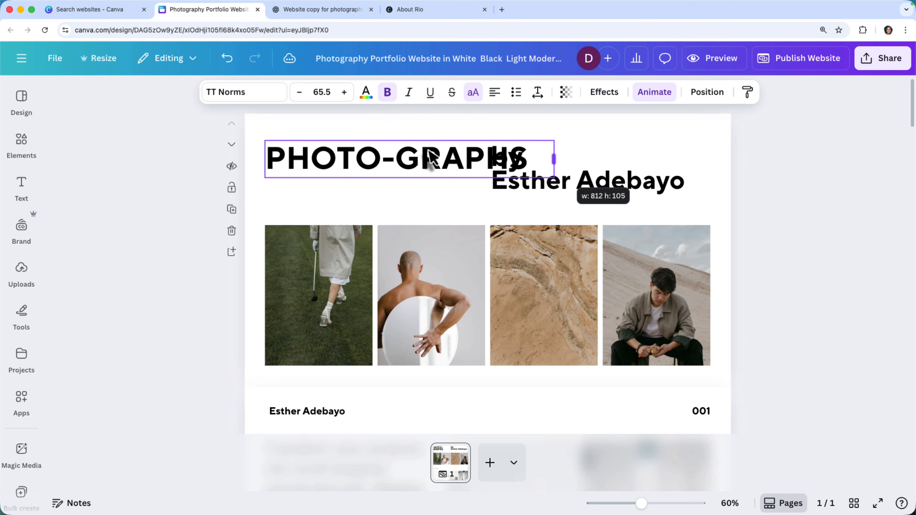
{"action": "left_click", "coordinate": [396, 158]}
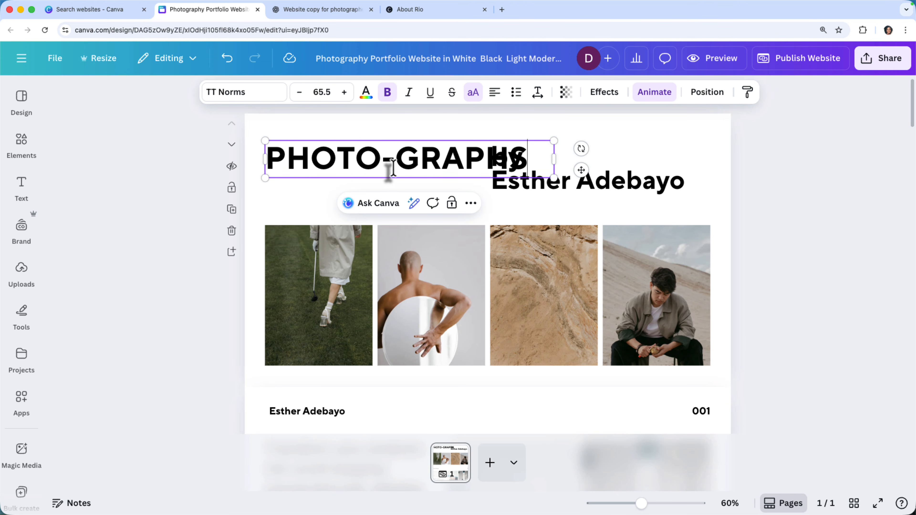
{"action": "key", "text": "BackSpace"}
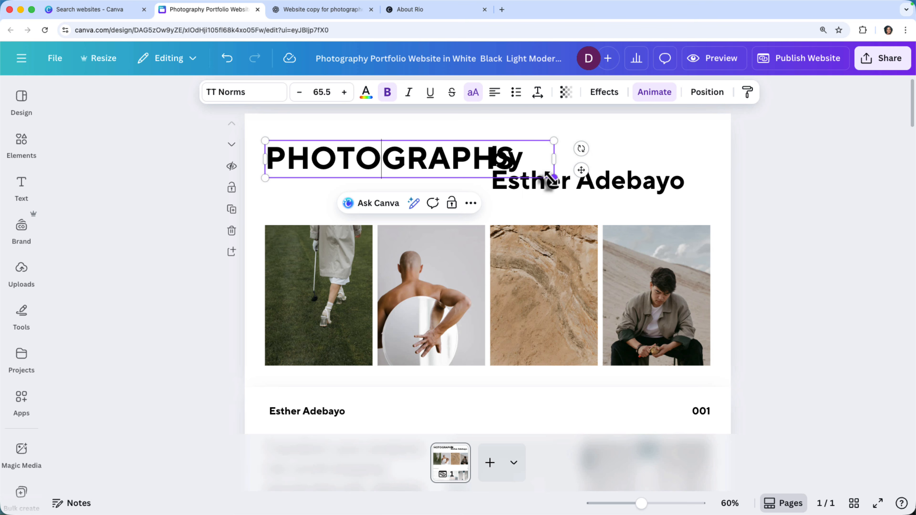
{"action": "left_click_drag", "start_coordinate": [554, 178], "coordinate": [483, 163]}
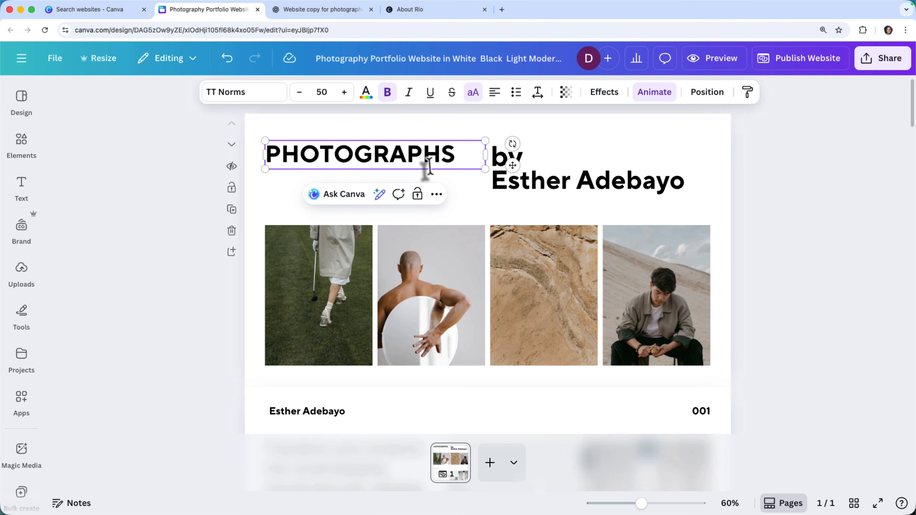
{"action": "left_click", "coordinate": [468, 198]}
Duplicate the "PHOTOGRAPHS" title directly below itself and replace the copy's text with "BOOK ME FOR A SESSION".
{"action": "left_click_drag", "start_coordinate": [401, 164], "coordinate": [401, 196]}
{"action": "double_click", "coordinate": [401, 196]}
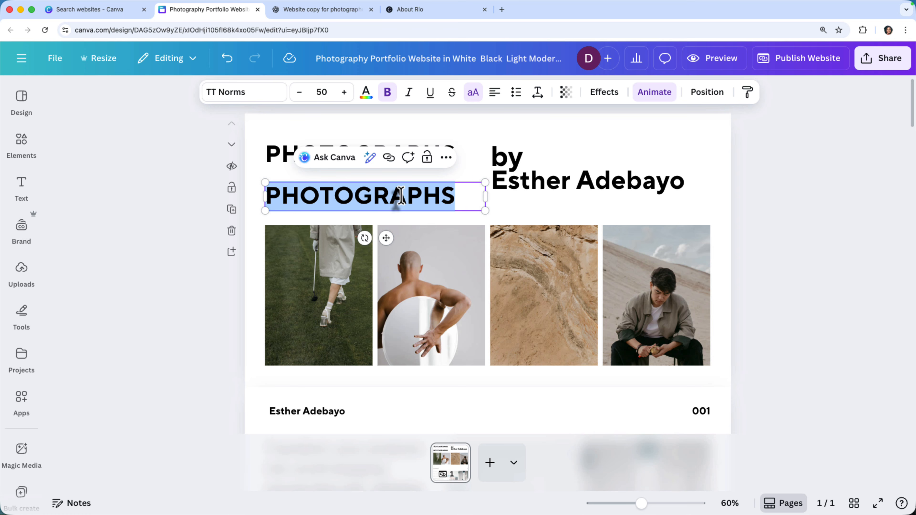
{"action": "type", "text": "BOOK M"}
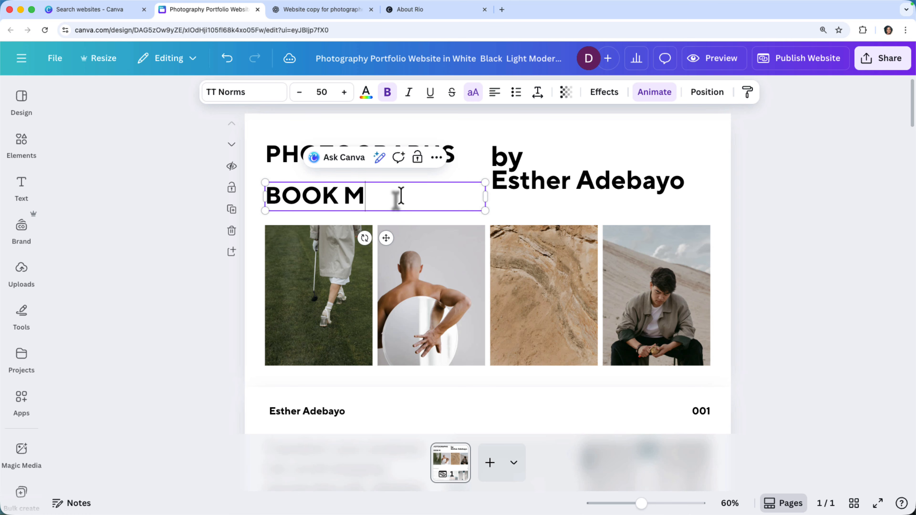
{"action": "type", "text": "E FOR A "}
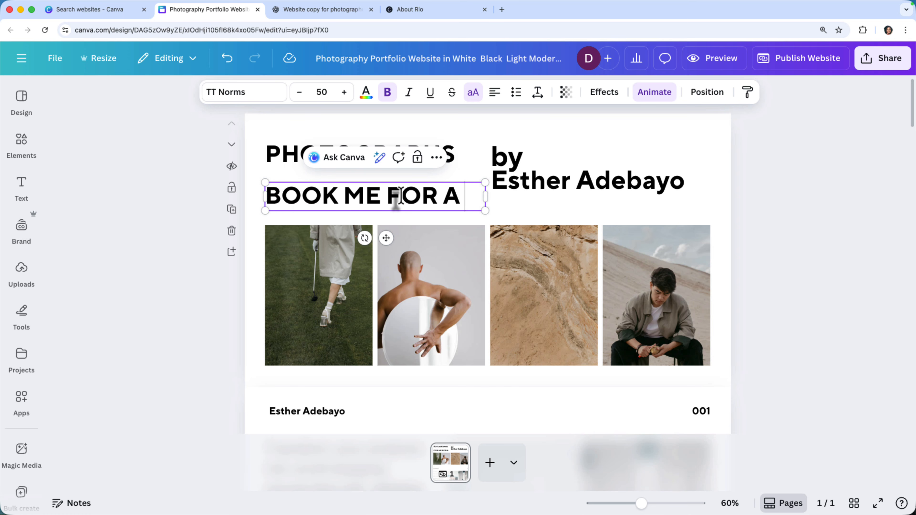
{"action": "type", "text": "SESSION"}
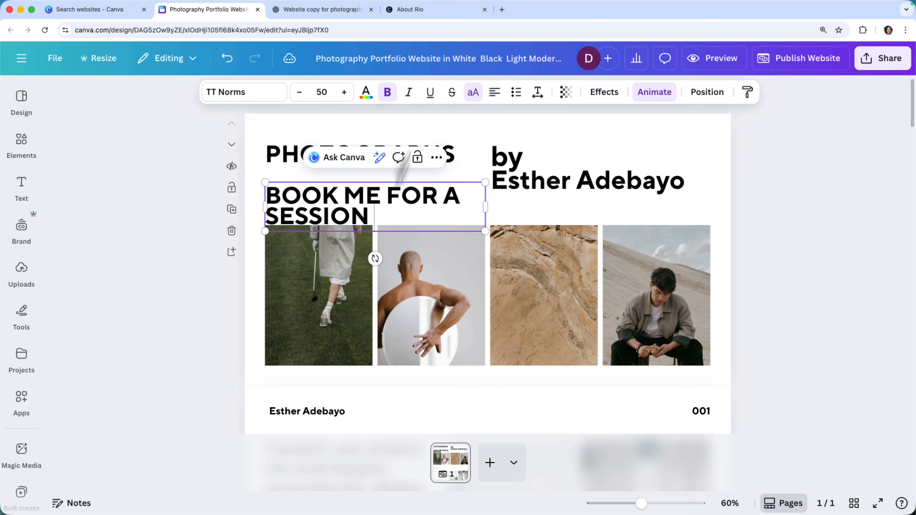
Turn off the all-uppercase setting for the session line and retype "ME" as "Me".
{"action": "left_click", "coordinate": [473, 92]}
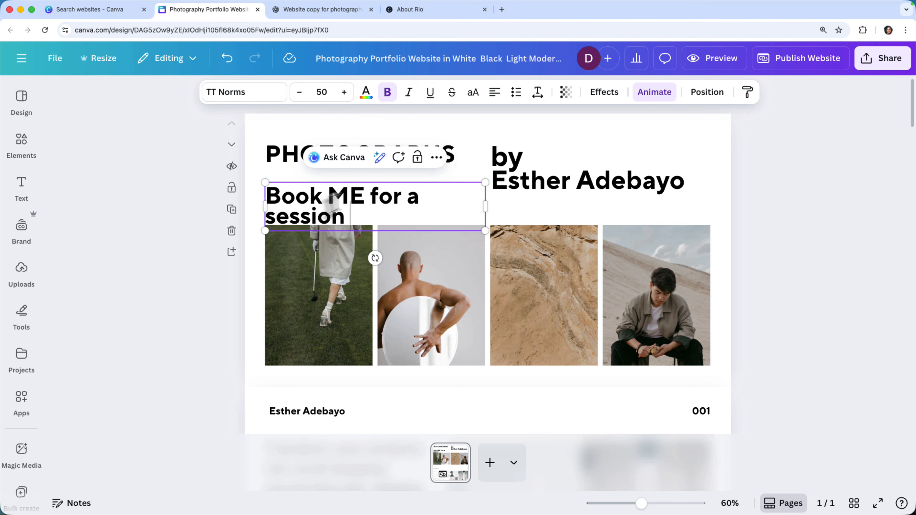
{"action": "double_click", "coordinate": [339, 200]}
{"action": "type", "text": "Me"}
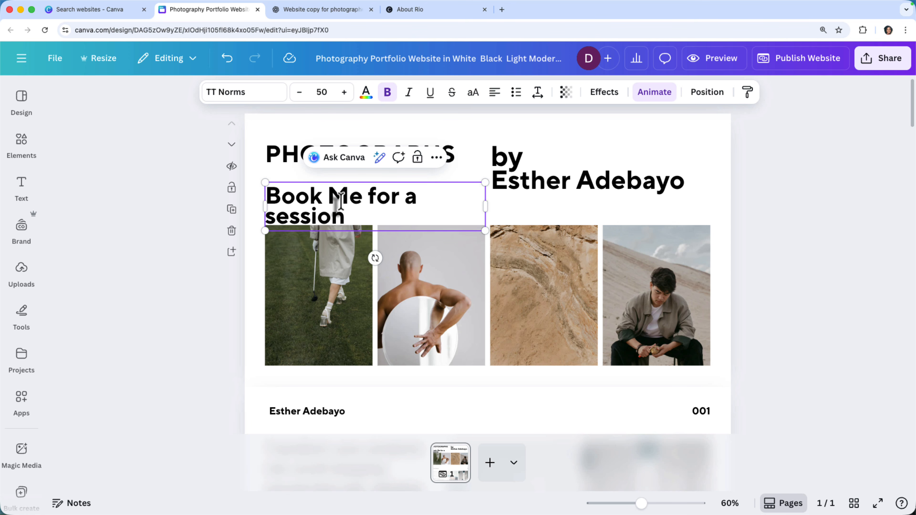
Remove the bold formatting from the whole "Book Me for a session" line and reduce its font size to 35.
{"action": "left_click", "coordinate": [386, 92]}
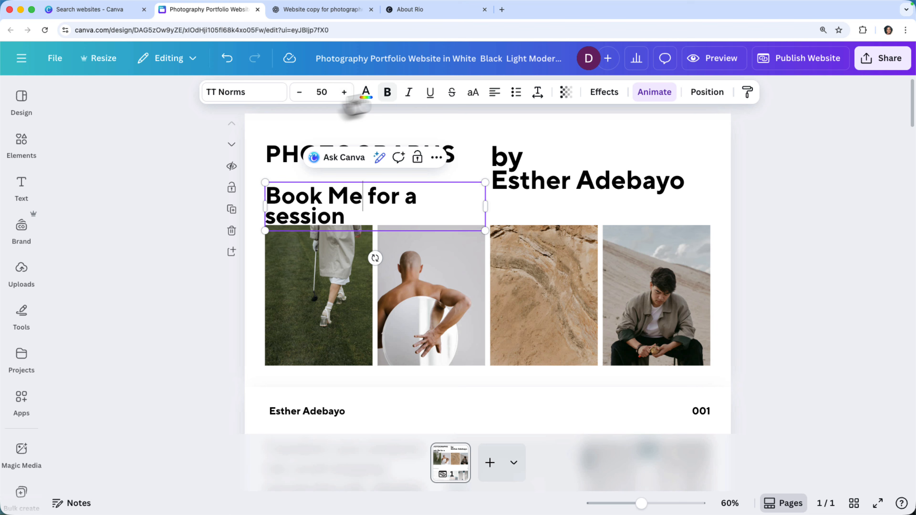
{"action": "triple_click", "coordinate": [361, 200]}
{"action": "left_click", "coordinate": [387, 92]}
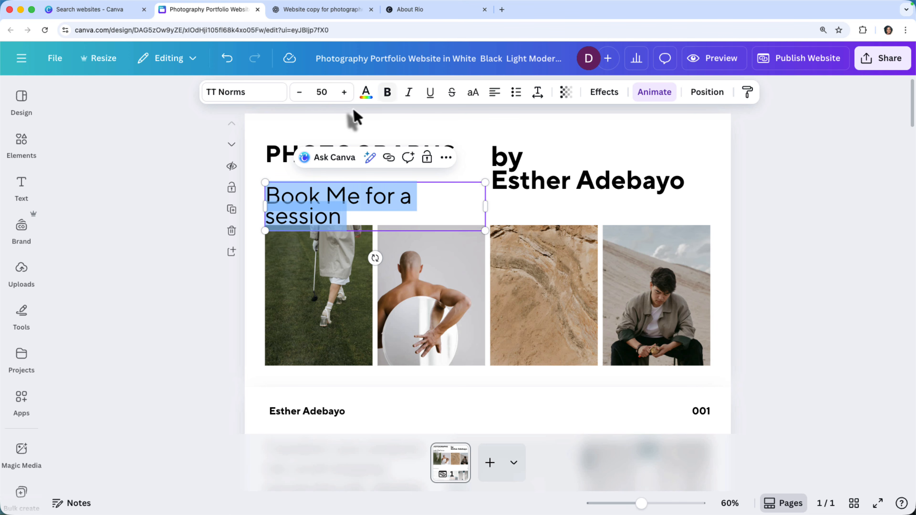
{"action": "left_click", "coordinate": [299, 92]}
{"action": "left_click", "coordinate": [299, 92]}
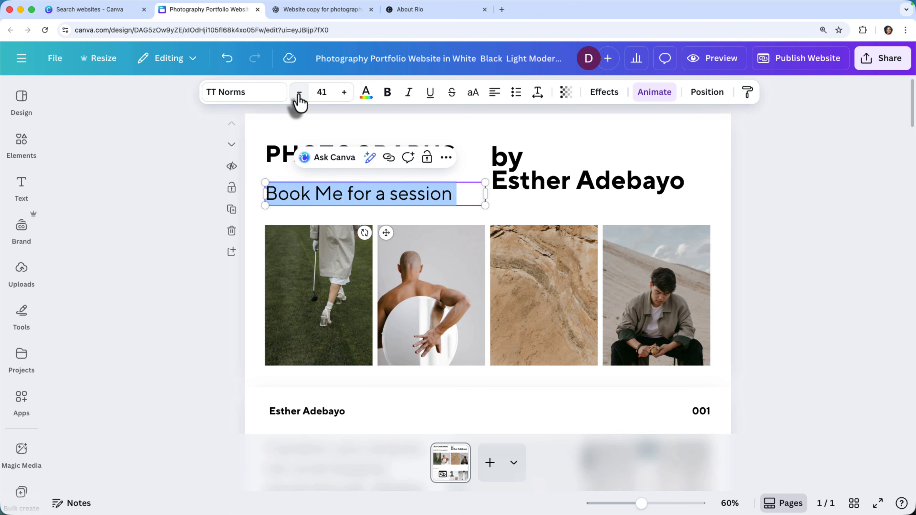
{"action": "left_click", "coordinate": [299, 92]}
{"action": "left_click", "coordinate": [299, 92]}
{"action": "left_click", "coordinate": [299, 92]}
{"action": "left_click", "coordinate": [299, 92]}
{"action": "left_click", "coordinate": [415, 216]}
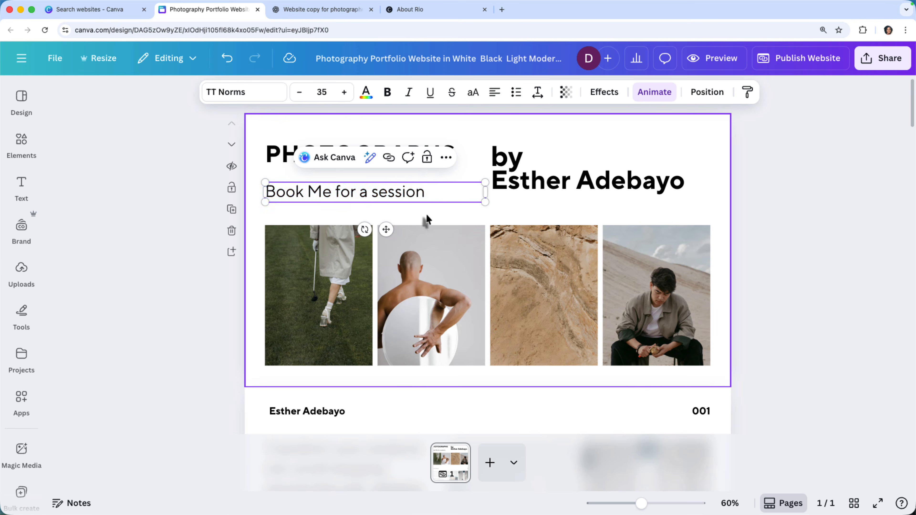
Move the "Book Me for a session" line slightly lower with a narrower text box, and change "Me" to lowercase.
{"action": "left_click_drag", "start_coordinate": [403, 195], "coordinate": [402, 203]}
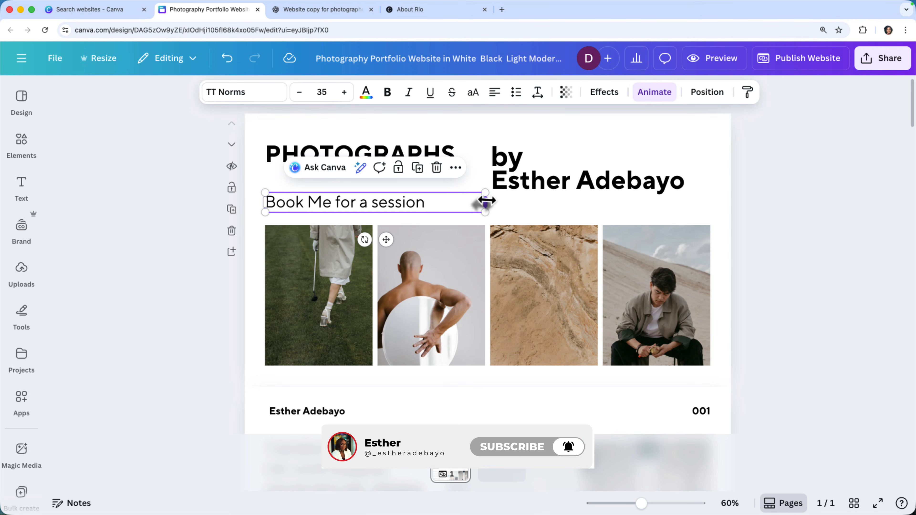
{"action": "left_click_drag", "start_coordinate": [483, 203], "coordinate": [464, 203]}
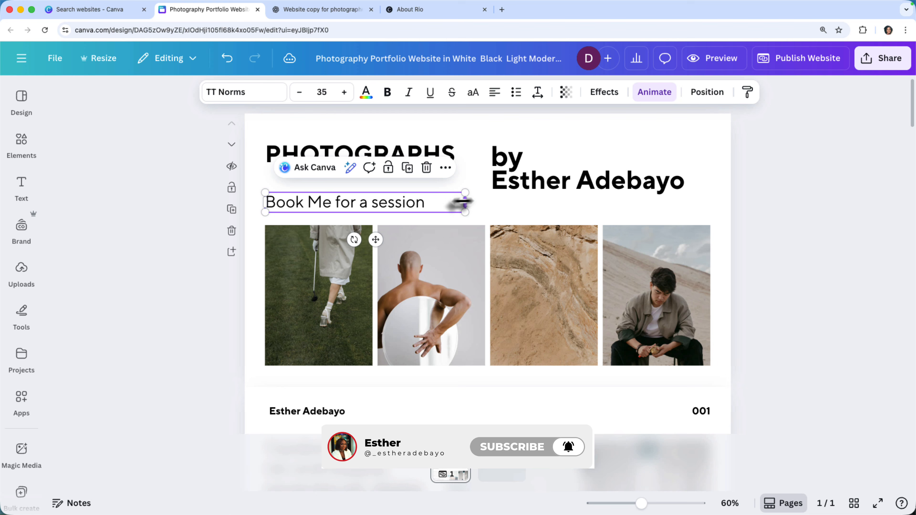
{"action": "double_click", "coordinate": [384, 204]}
{"action": "left_click", "coordinate": [384, 204]}
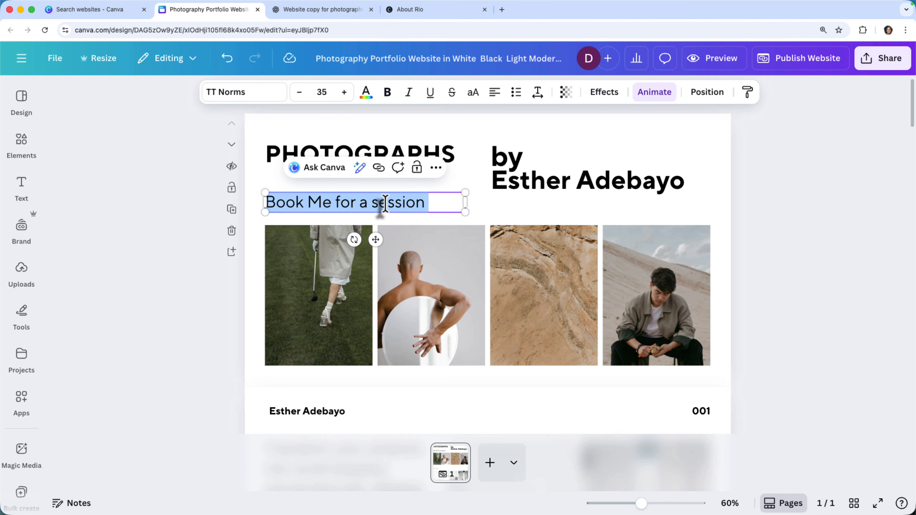
{"action": "scroll", "coordinate": [385, 204], "scroll_direction": "down", "scroll_amount": 15}
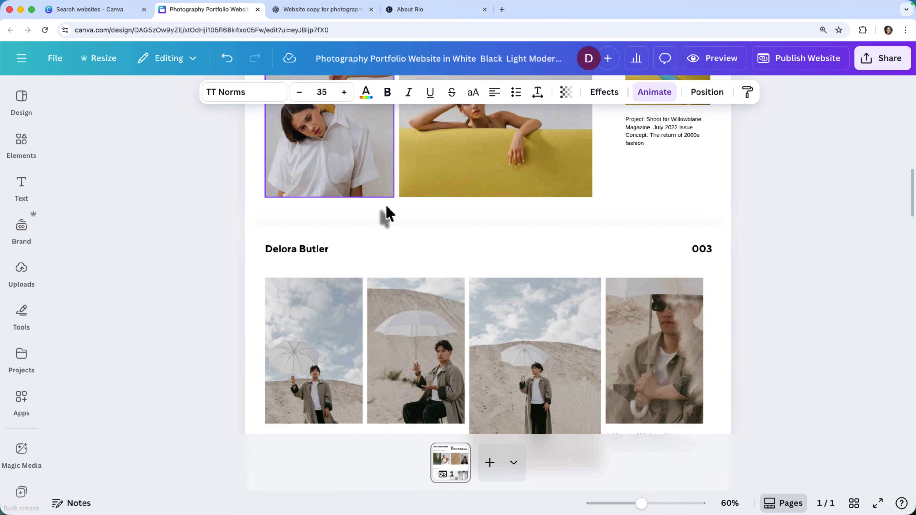
{"action": "scroll", "coordinate": [387, 207], "scroll_direction": "down", "scroll_amount": 15}
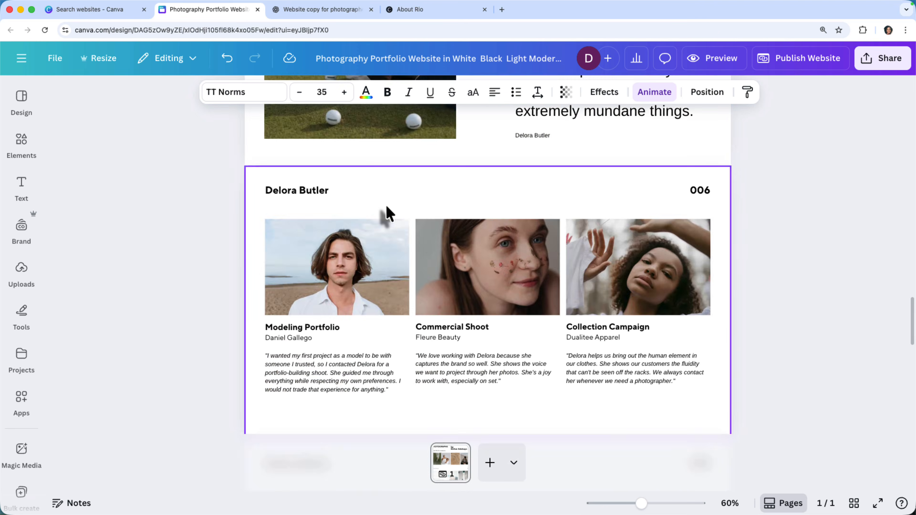
{"action": "scroll", "coordinate": [387, 215], "scroll_direction": "down", "scroll_amount": 10}
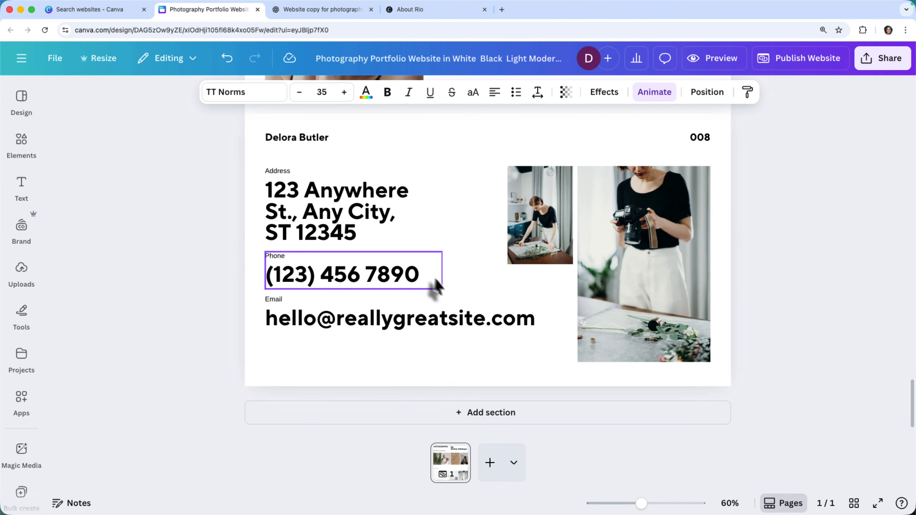
{"action": "scroll", "coordinate": [501, 294], "scroll_direction": "up", "scroll_amount": 20}
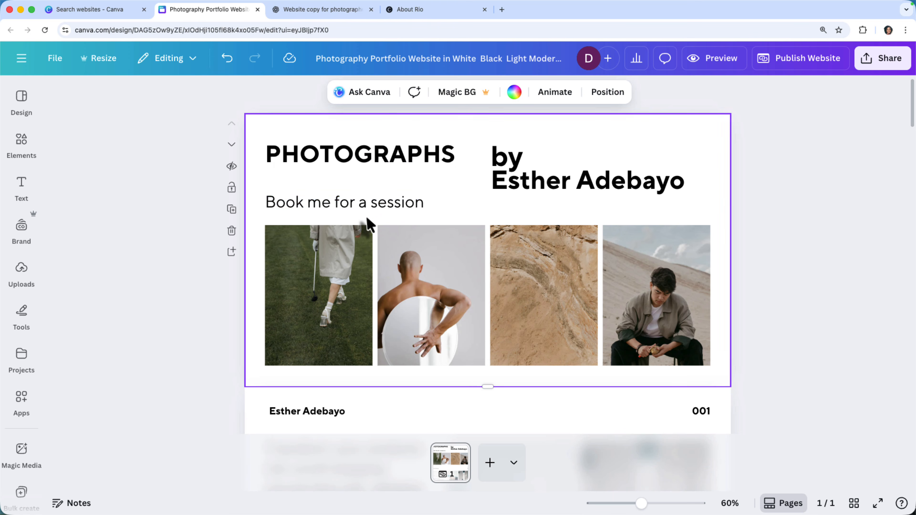
Set the "Book me for a session" line to font size 30 and italicize it.
{"action": "left_click", "coordinate": [363, 208]}
{"action": "left_click", "coordinate": [299, 93]}
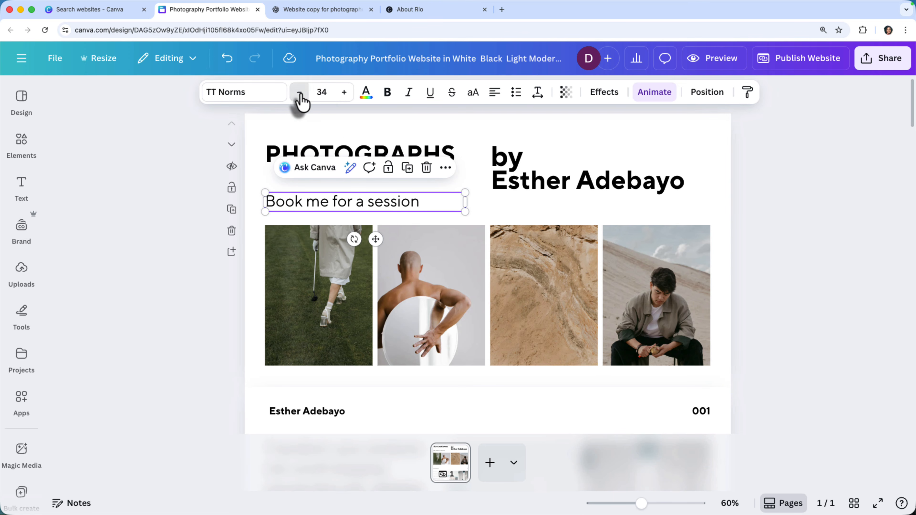
{"action": "left_click", "coordinate": [299, 93]}
{"action": "left_click", "coordinate": [300, 93]}
{"action": "left_click", "coordinate": [299, 93]}
{"action": "left_click", "coordinate": [299, 93]}
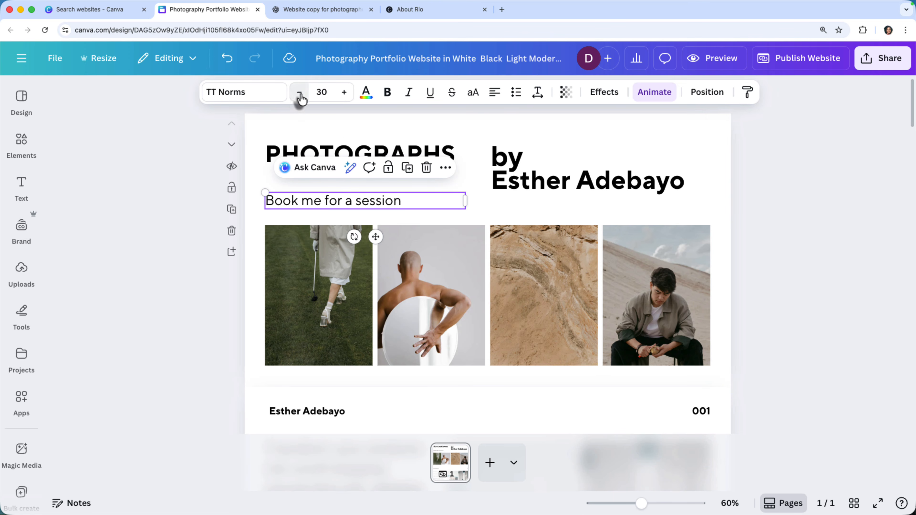
{"action": "double_click", "coordinate": [347, 200]}
{"action": "left_click", "coordinate": [408, 93]}
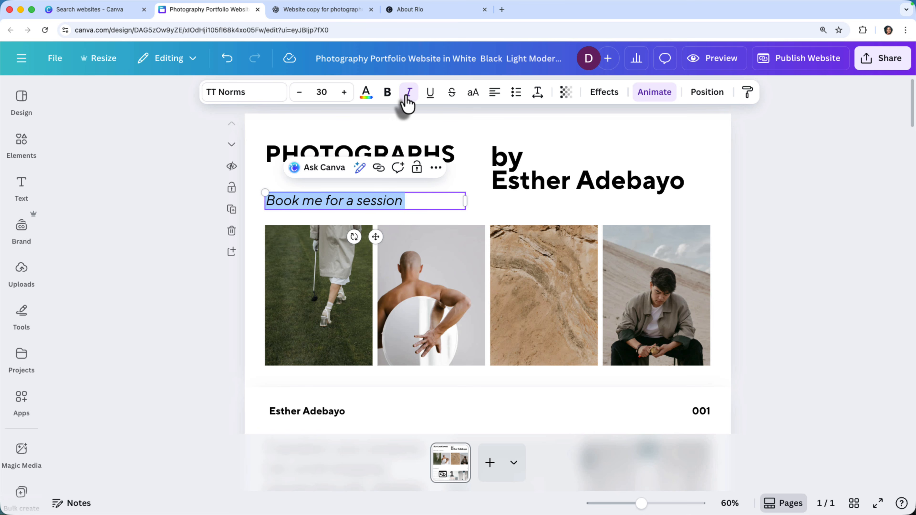
Link the "Book me for a session" text to Section 9 of this page, and check the contact section it targets.
{"action": "left_click", "coordinate": [436, 167]}
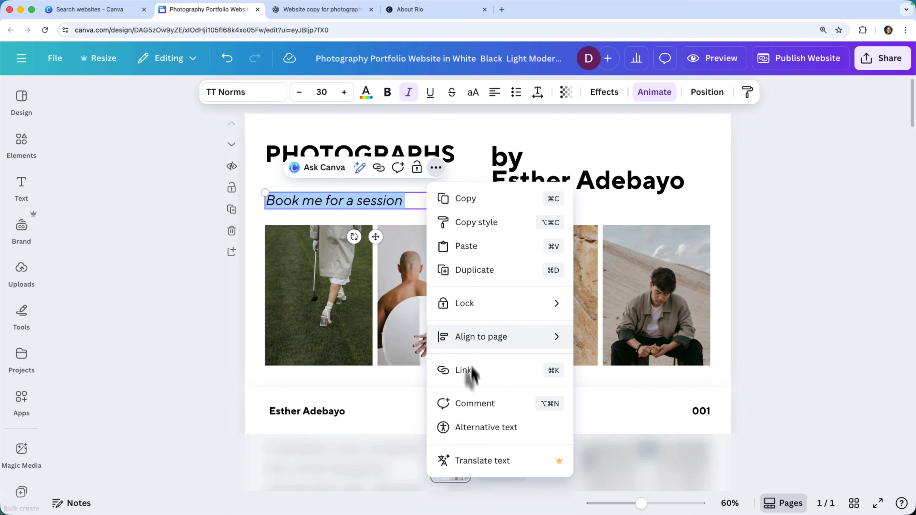
{"action": "left_click", "coordinate": [493, 381]}
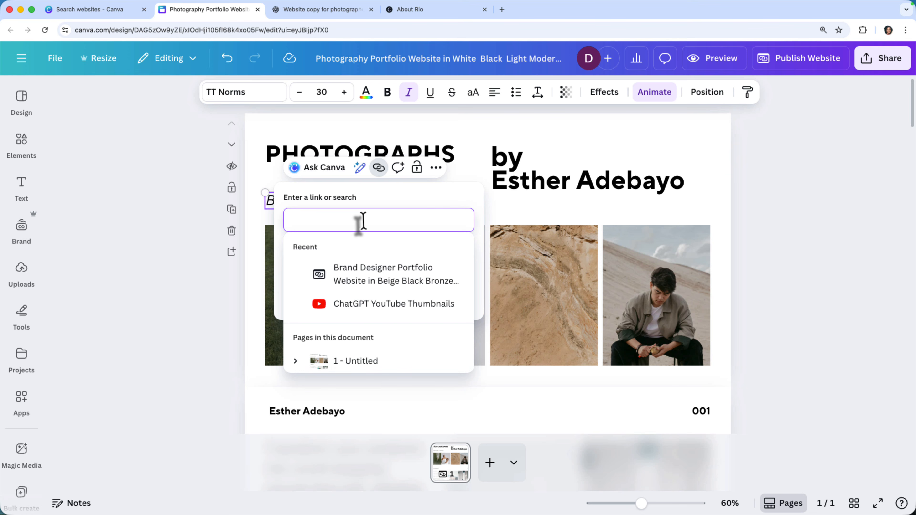
{"action": "left_click", "coordinate": [296, 361]}
{"action": "scroll", "coordinate": [299, 362], "scroll_direction": "down", "scroll_amount": 5}
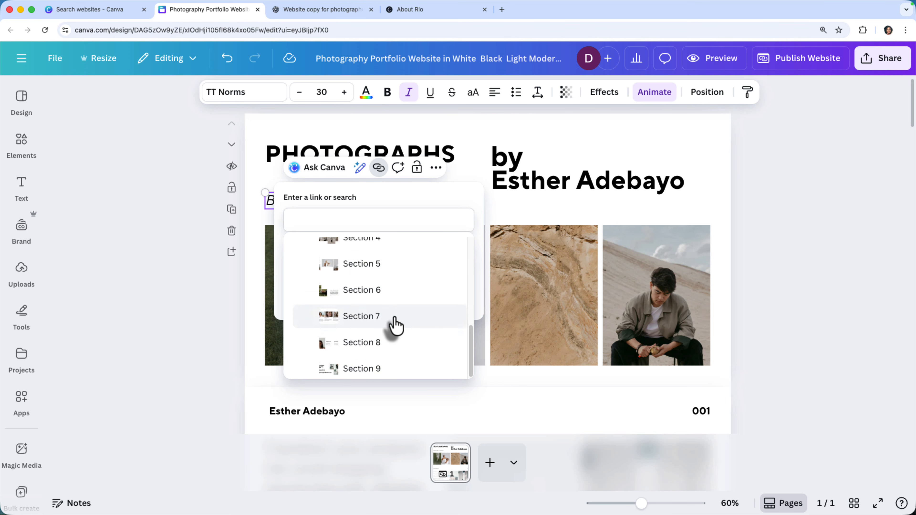
{"action": "scroll", "coordinate": [394, 323], "scroll_direction": "up", "scroll_amount": 4}
{"action": "scroll", "coordinate": [395, 323], "scroll_direction": "down", "scroll_amount": 4}
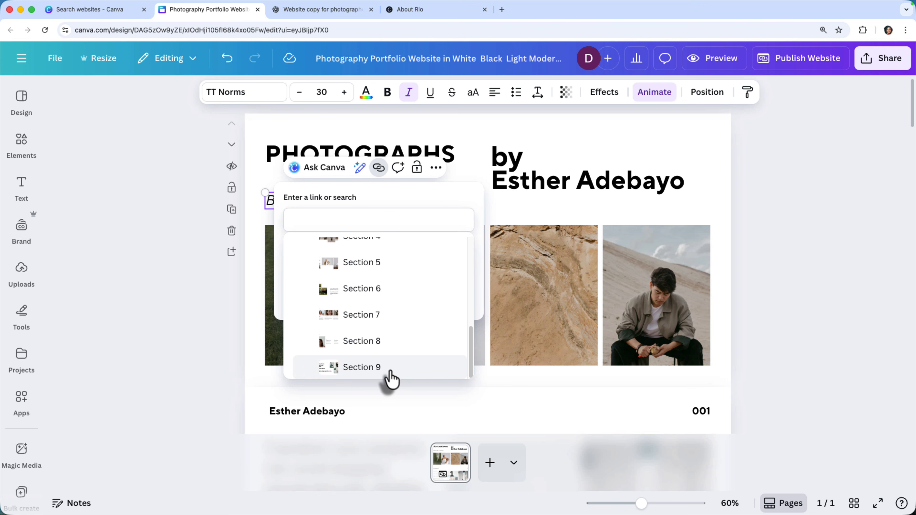
{"action": "left_click", "coordinate": [367, 373]}
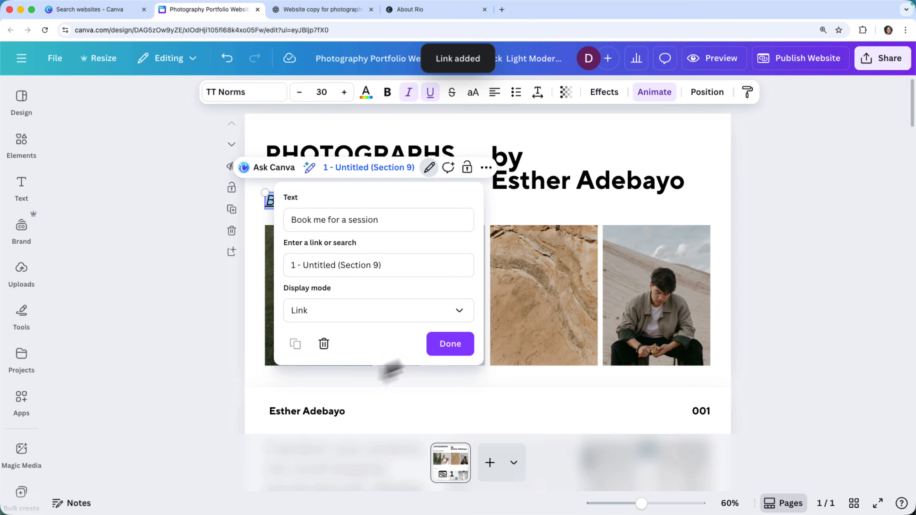
{"action": "left_click", "coordinate": [437, 350]}
{"action": "left_click", "coordinate": [502, 218]}
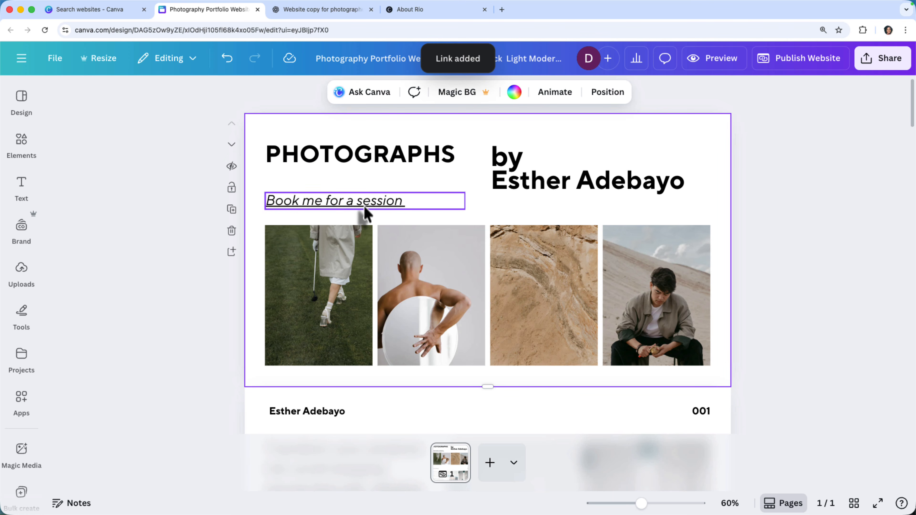
{"action": "scroll", "coordinate": [401, 278], "scroll_direction": "down", "scroll_amount": 20}
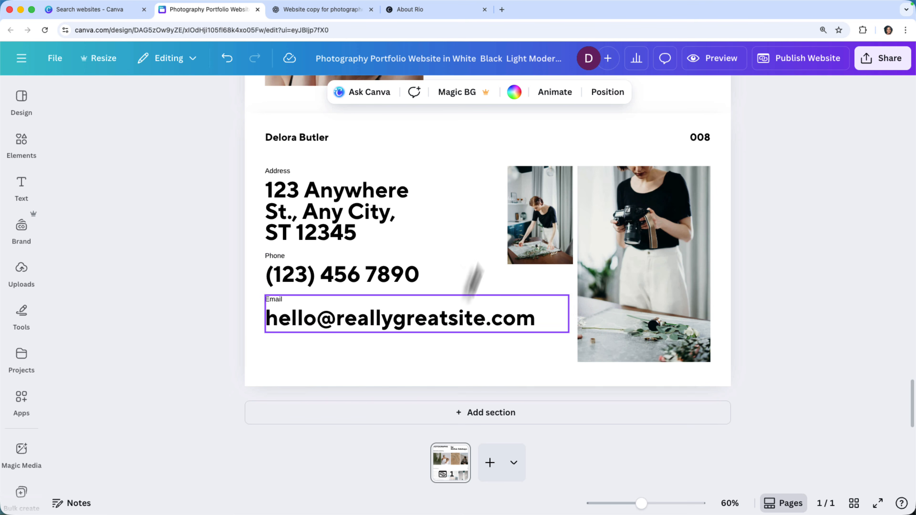
{"action": "scroll", "coordinate": [394, 294], "scroll_direction": "up", "scroll_amount": 15}
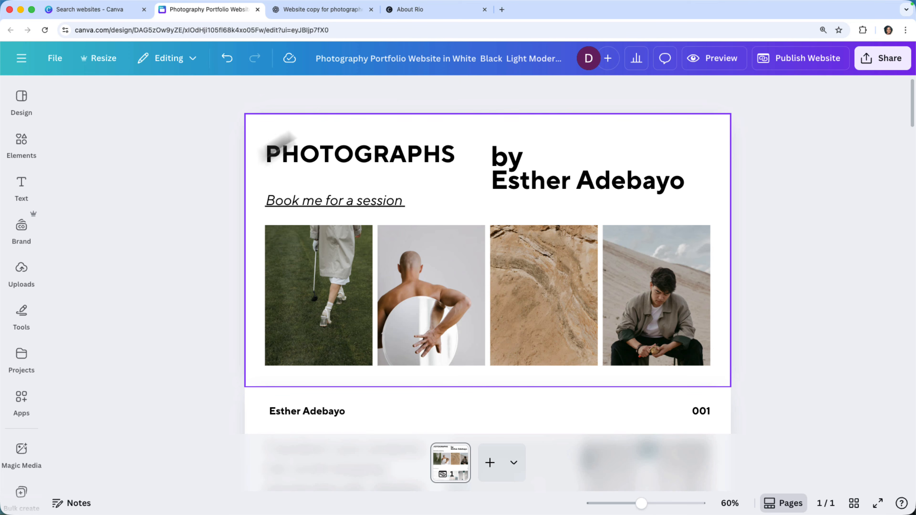
Recolor the hero section with the TFH Brand Kit's "Colors from logo.png" palette, using a black background and yellow text.
{"action": "left_click", "coordinate": [19, 246]}
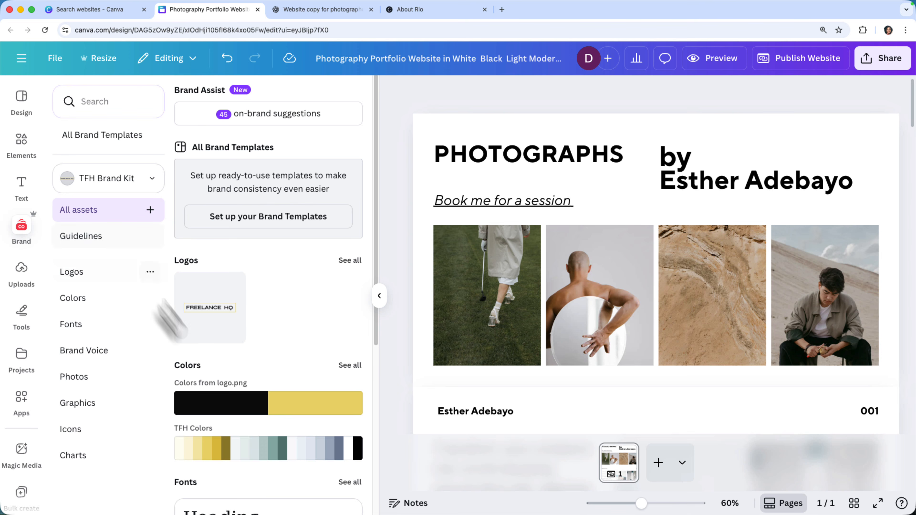
{"action": "scroll", "coordinate": [257, 360], "scroll_direction": "down", "scroll_amount": 2}
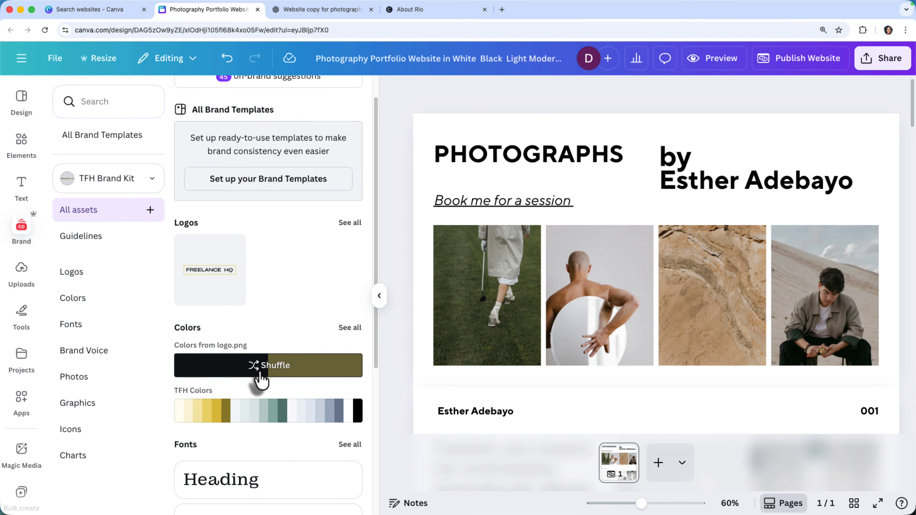
{"action": "left_click", "coordinate": [263, 369]}
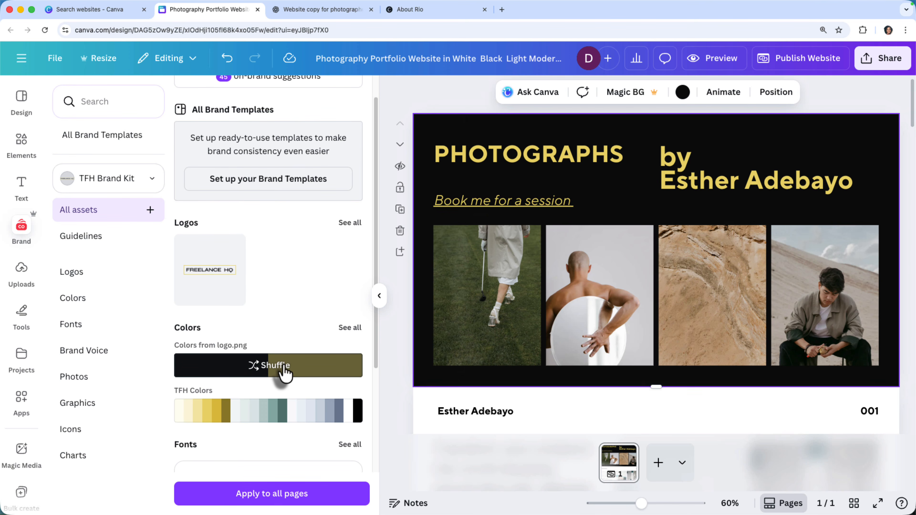
{"action": "left_click", "coordinate": [283, 368]}
{"action": "left_click", "coordinate": [283, 367]}
{"action": "left_click", "coordinate": [283, 368]}
Apply the black and yellow brand palette to all pages and check the recolored sections.
{"action": "left_click", "coordinate": [261, 502]}
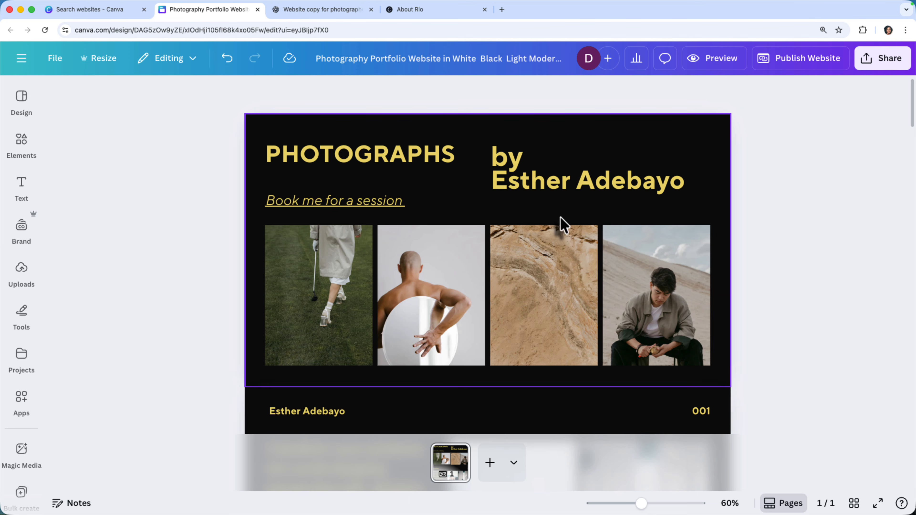
{"action": "scroll", "coordinate": [563, 224], "scroll_direction": "down", "scroll_amount": 15}
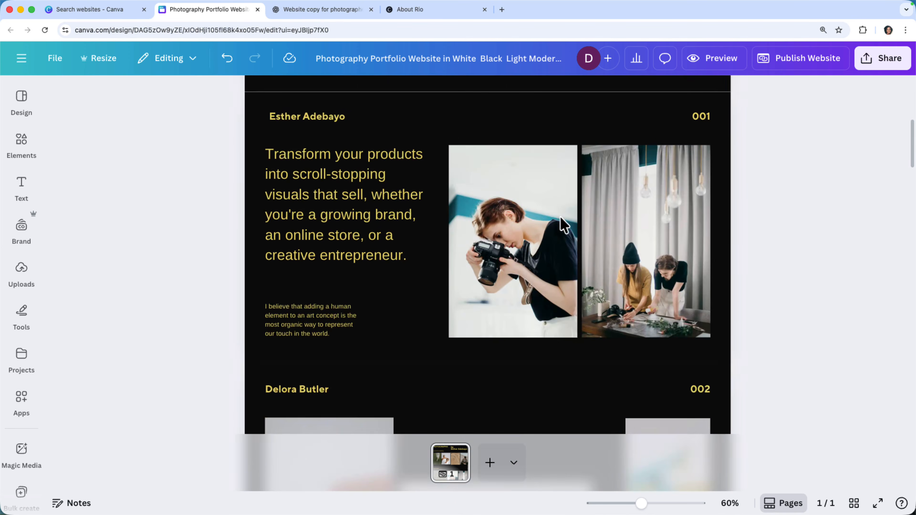
{"action": "scroll", "coordinate": [562, 224], "scroll_direction": "down", "scroll_amount": 8}
{"action": "scroll", "coordinate": [559, 225], "scroll_direction": "up", "scroll_amount": 20}
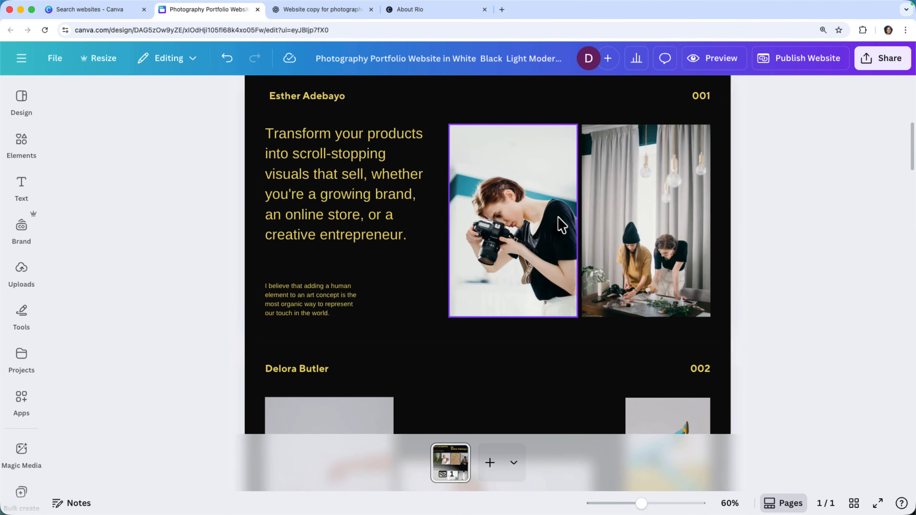
Recolor the yellow "PHOTOGRAPHS" heading white from TFH Colors, apply the change to all matching yellow text, and check the sections.
{"action": "left_click", "coordinate": [393, 162]}
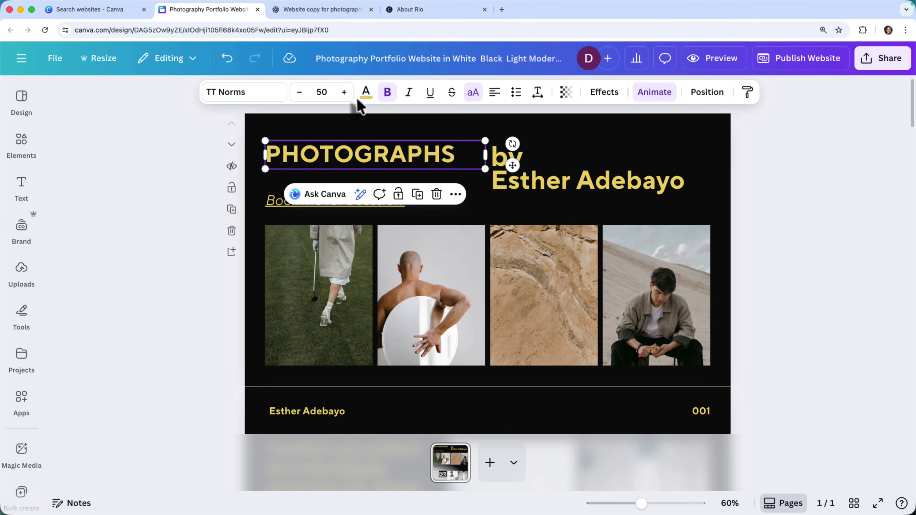
{"action": "left_click", "coordinate": [365, 92]}
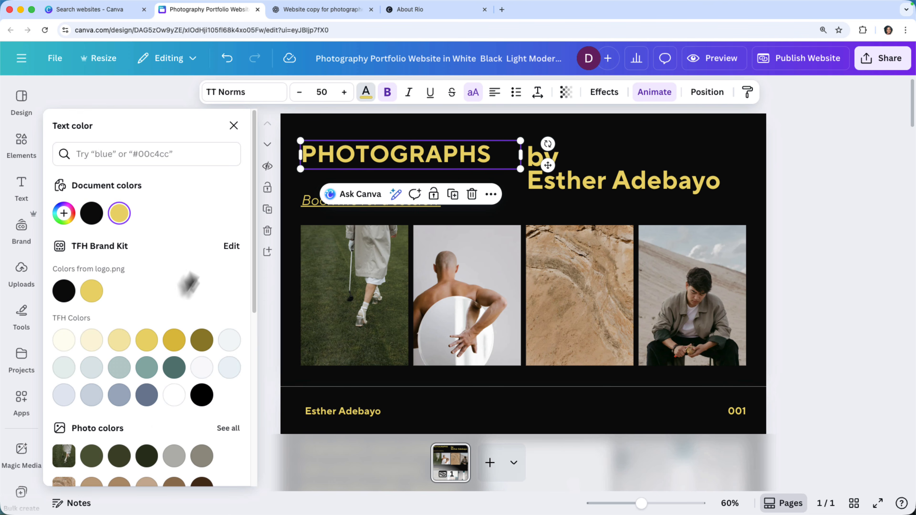
{"action": "left_click", "coordinate": [175, 397]}
{"action": "left_click", "coordinate": [130, 468]}
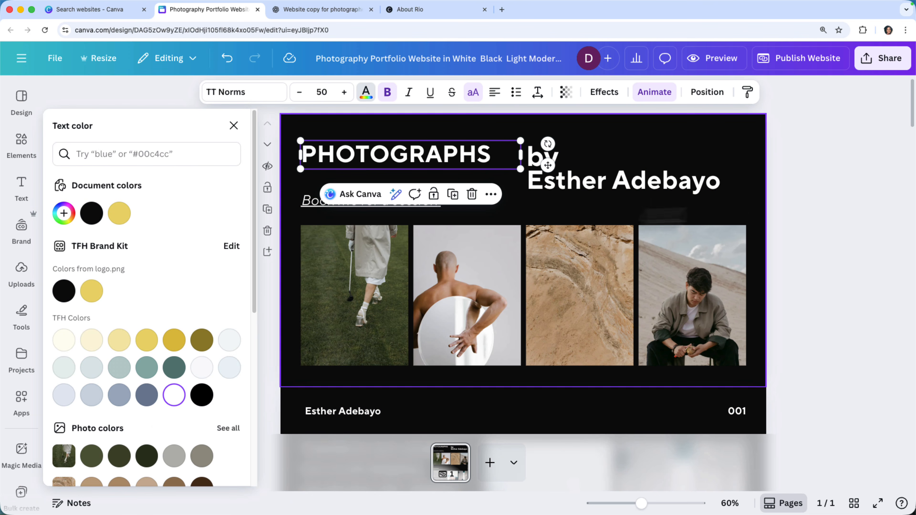
{"action": "left_click", "coordinate": [794, 211]}
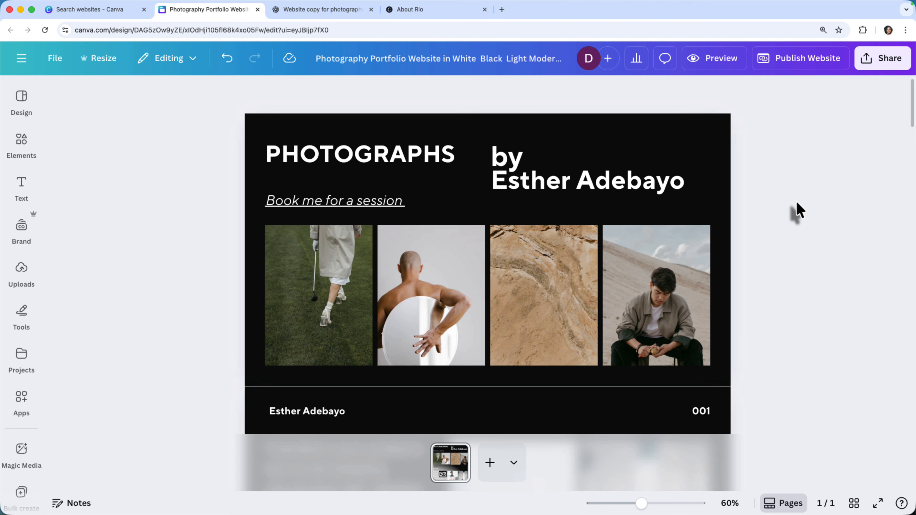
{"action": "scroll", "coordinate": [797, 211], "scroll_direction": "down", "scroll_amount": 15}
{"action": "scroll", "coordinate": [797, 211], "scroll_direction": "up", "scroll_amount": 8}
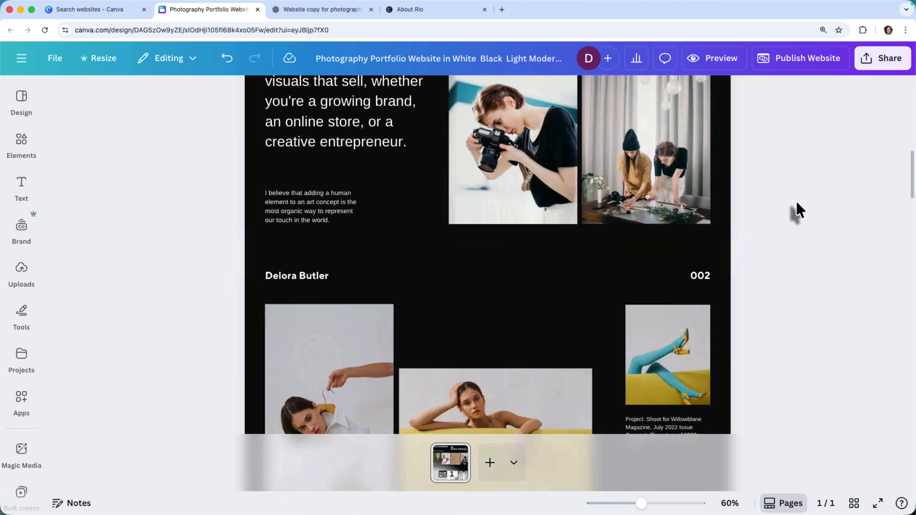
{"action": "scroll", "coordinate": [795, 208], "scroll_direction": "up", "scroll_amount": 7}
Preview the website in desktop and mobile layouts, examining the sections in each, and return to the editor.
{"action": "left_click", "coordinate": [723, 58]}
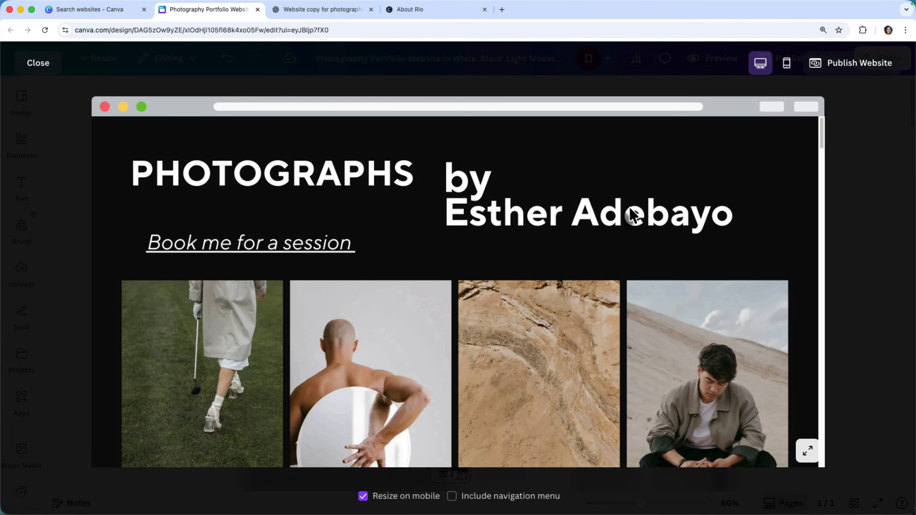
{"action": "scroll", "coordinate": [633, 215], "scroll_direction": "down", "scroll_amount": 10}
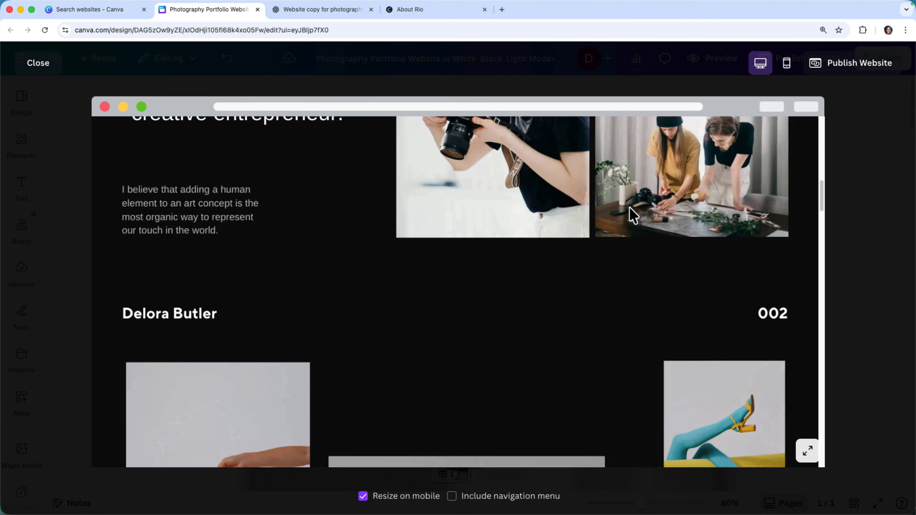
{"action": "scroll", "coordinate": [633, 215], "scroll_direction": "down", "scroll_amount": 10}
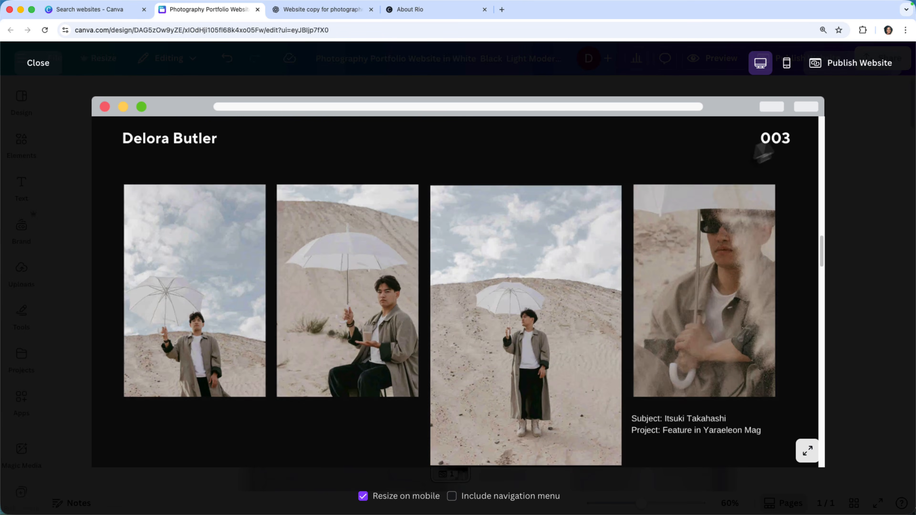
{"action": "left_click", "coordinate": [787, 64]}
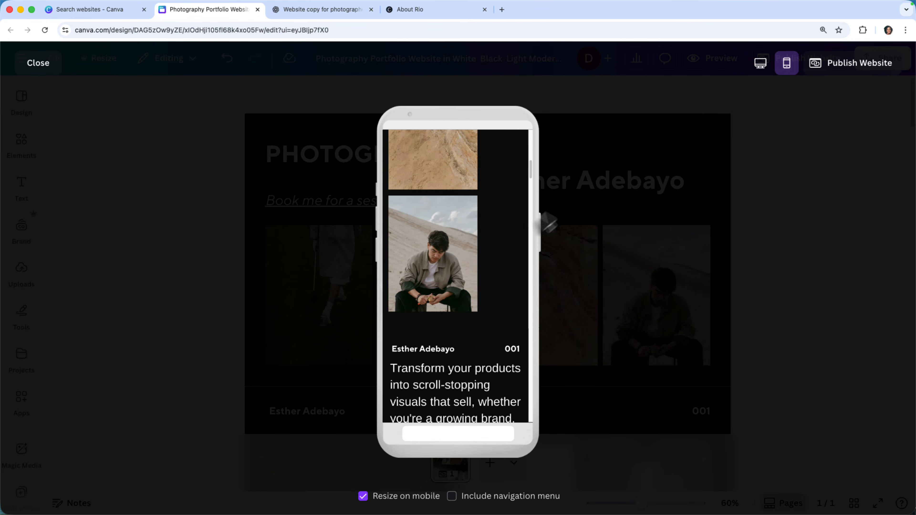
{"action": "scroll", "coordinate": [513, 242], "scroll_direction": "down", "scroll_amount": 5}
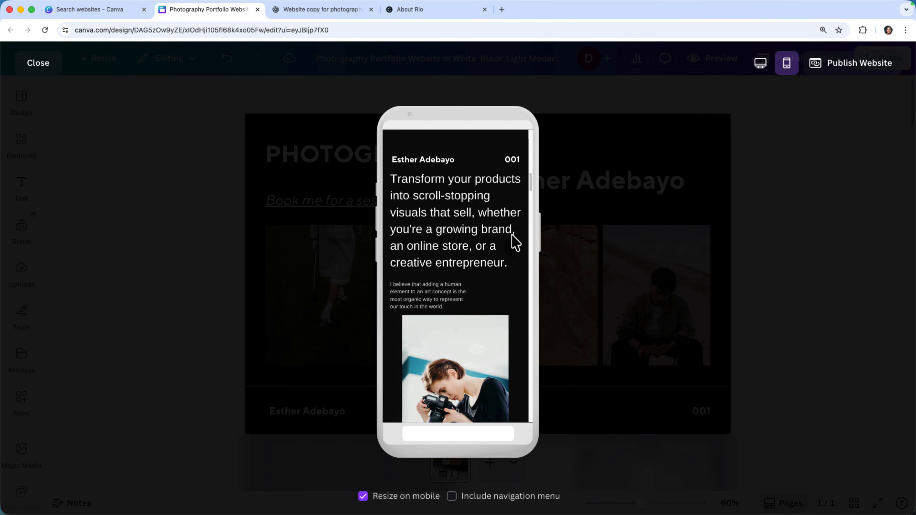
{"action": "scroll", "coordinate": [516, 242], "scroll_direction": "down", "scroll_amount": 10}
{"action": "scroll", "coordinate": [514, 242], "scroll_direction": "up", "scroll_amount": 20}
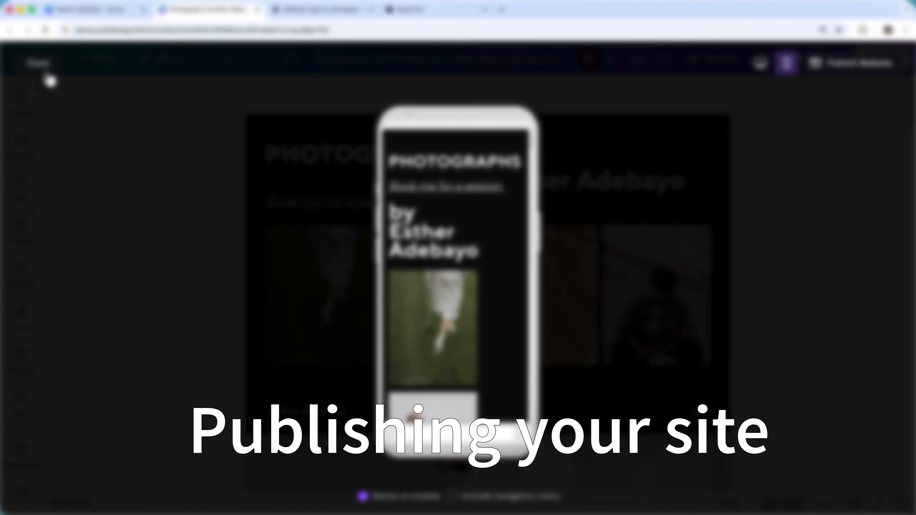
{"action": "left_click", "coordinate": [41, 65]}
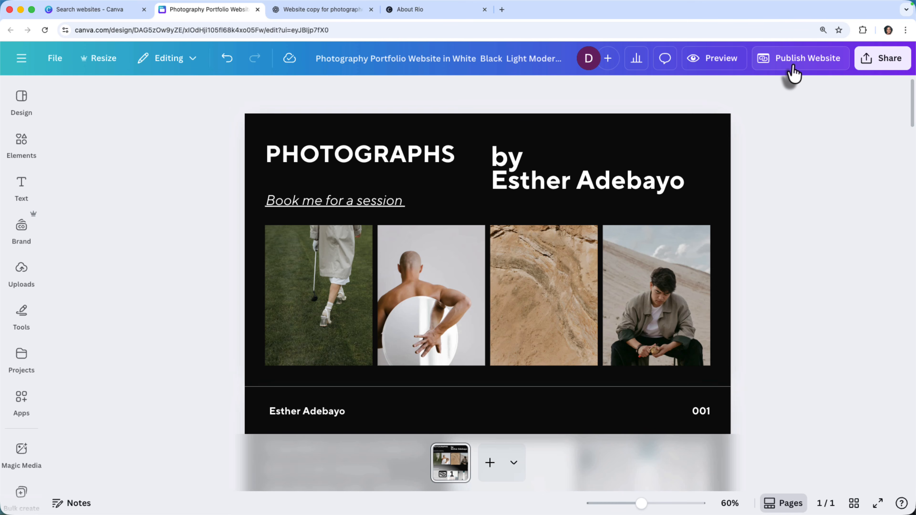
Set up website publishing on the free my.canva.site address and replace the default subpath with one starting "product-".
{"action": "left_click", "coordinate": [791, 66]}
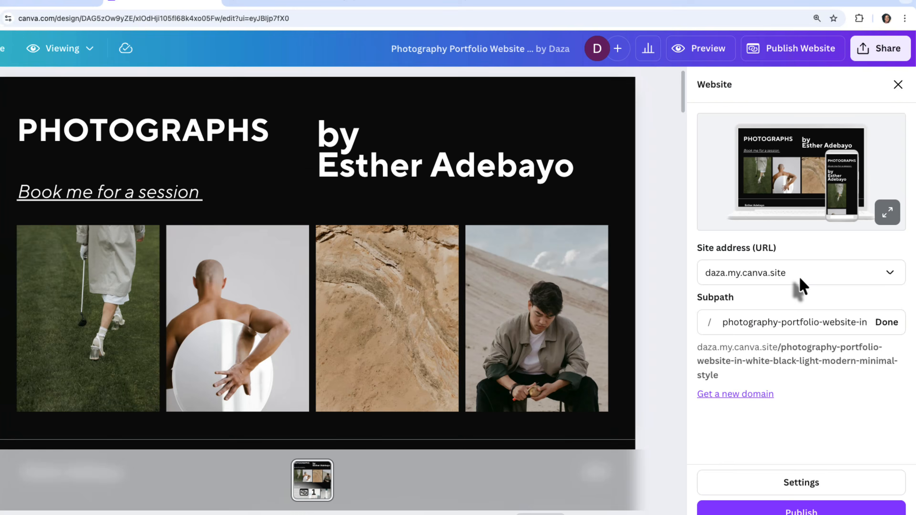
{"action": "left_click", "coordinate": [806, 274]}
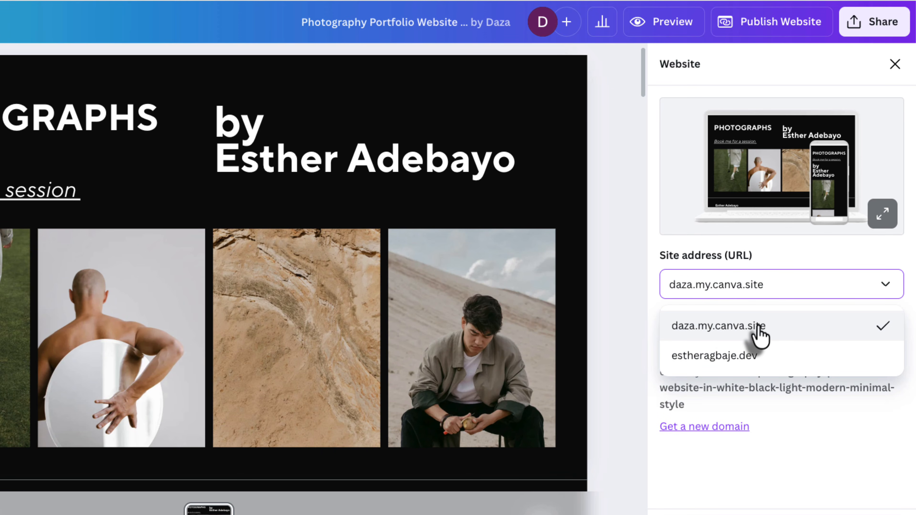
{"action": "left_click", "coordinate": [759, 332]}
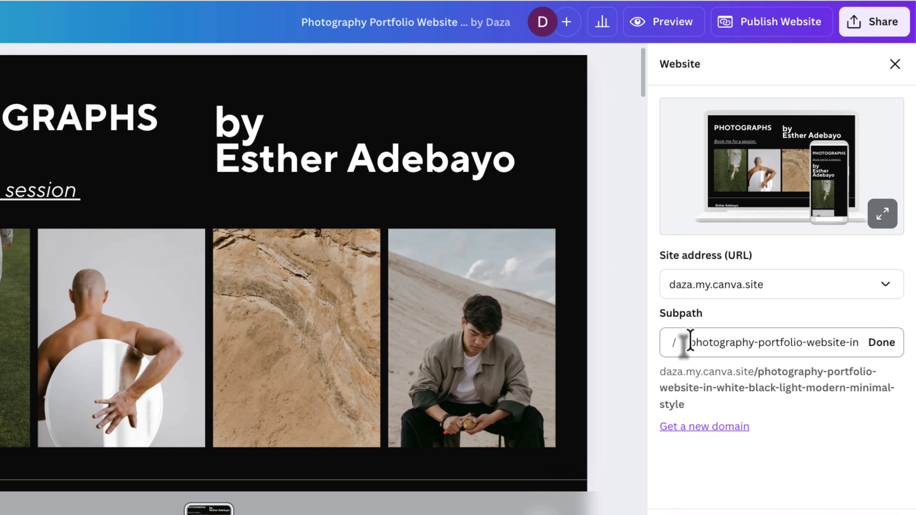
{"action": "left_click_drag", "start_coordinate": [690, 342], "coordinate": [862, 348]}
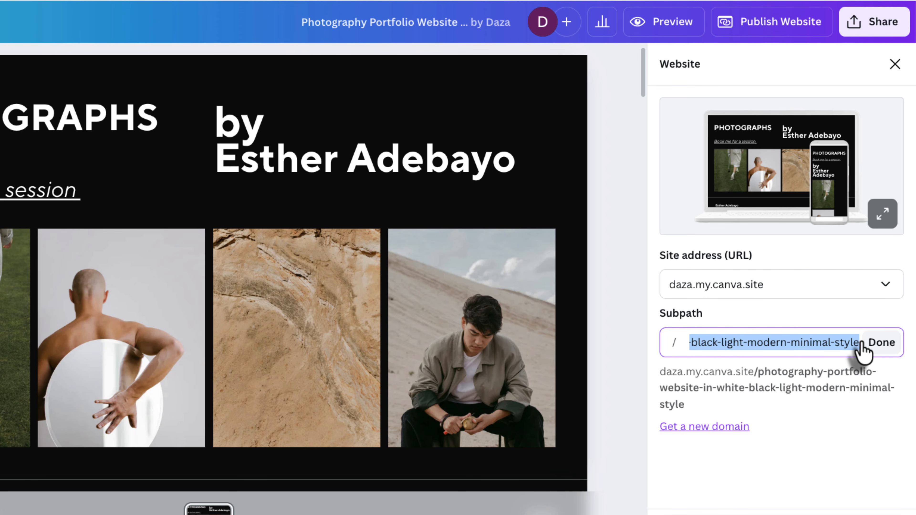
{"action": "type", "text": "product-"}
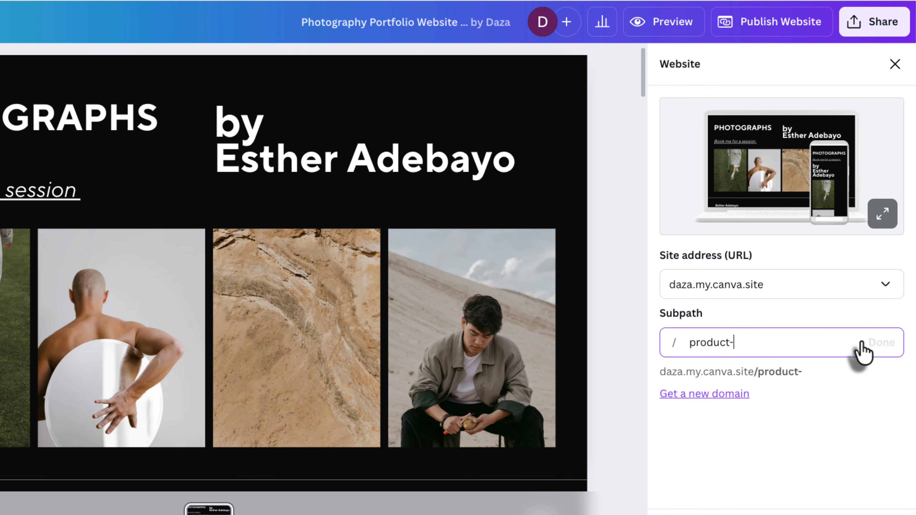